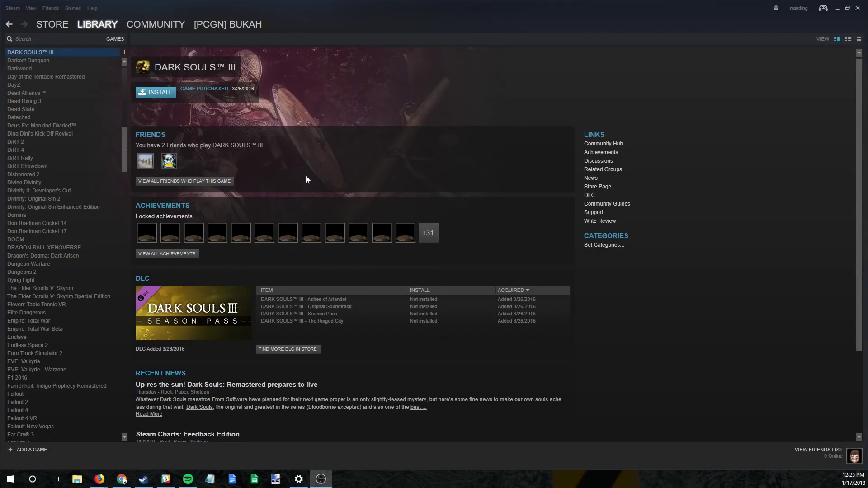
In Steam's Downloads settings, start adding a new library folder on drive D:\
left_click(15, 10)
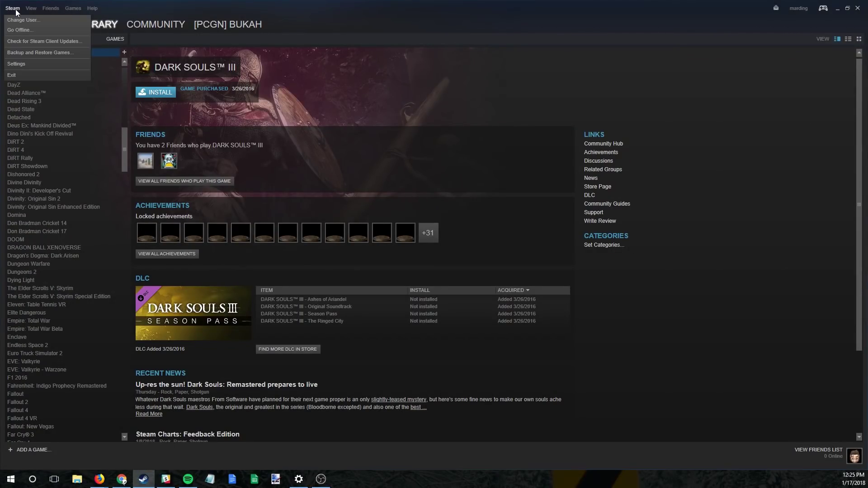
left_click(17, 63)
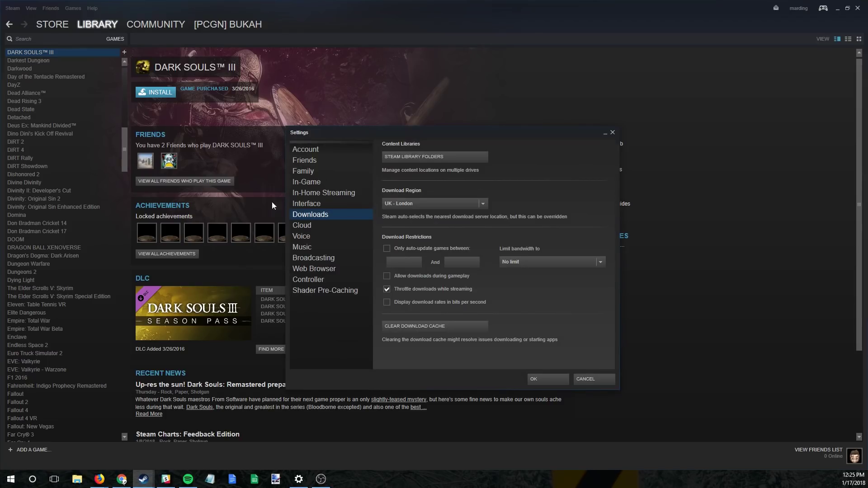
left_click(443, 157)
left_click(310, 276)
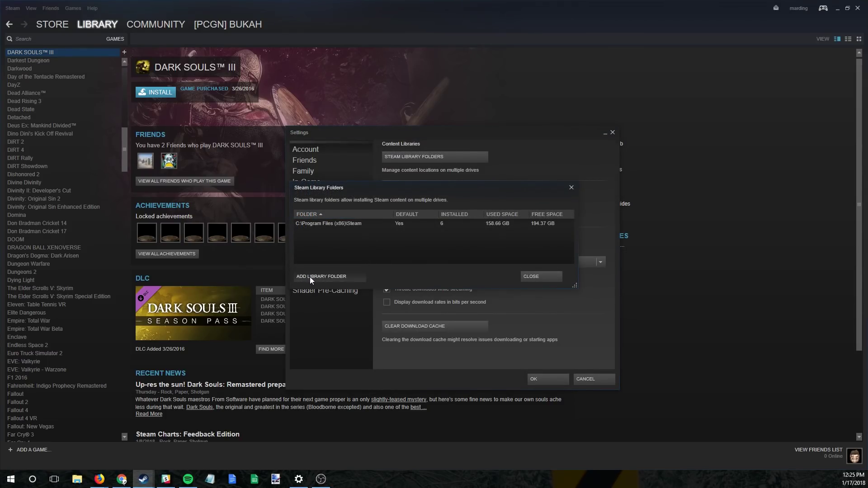
left_click(408, 178)
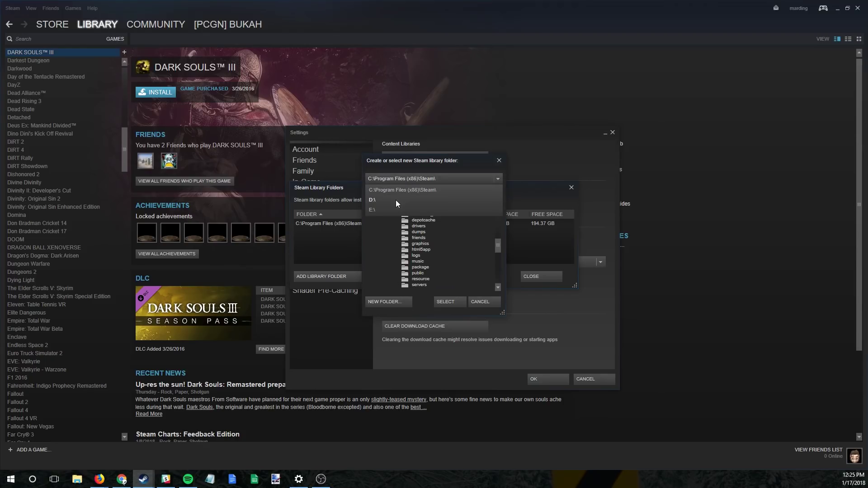
left_click(376, 198)
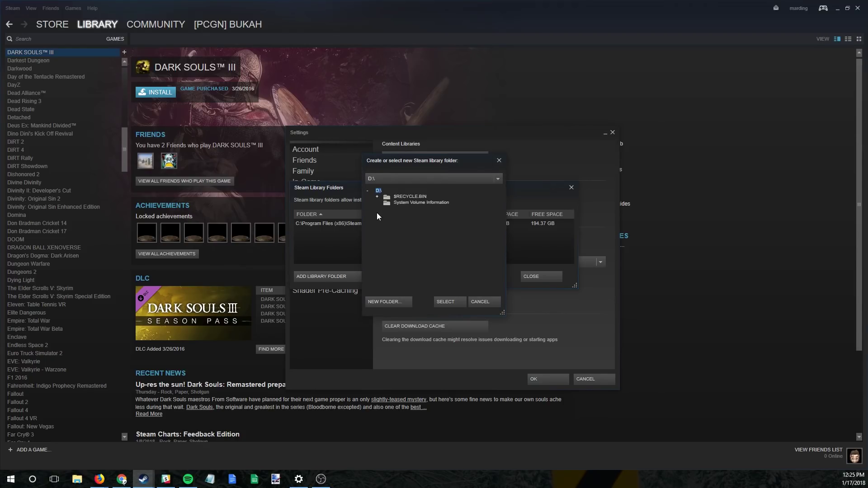
Create the 'SteamLibrary' folder on D:\, select it as the library, and close settings
left_click(386, 302)
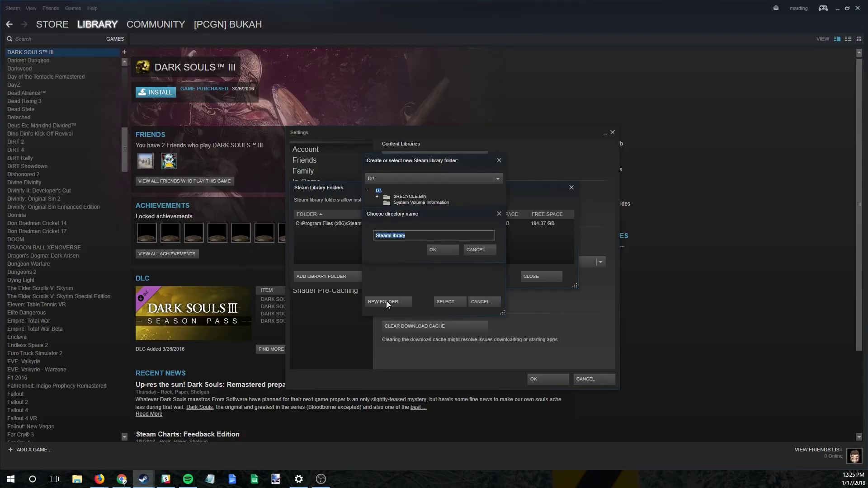
left_click(433, 251)
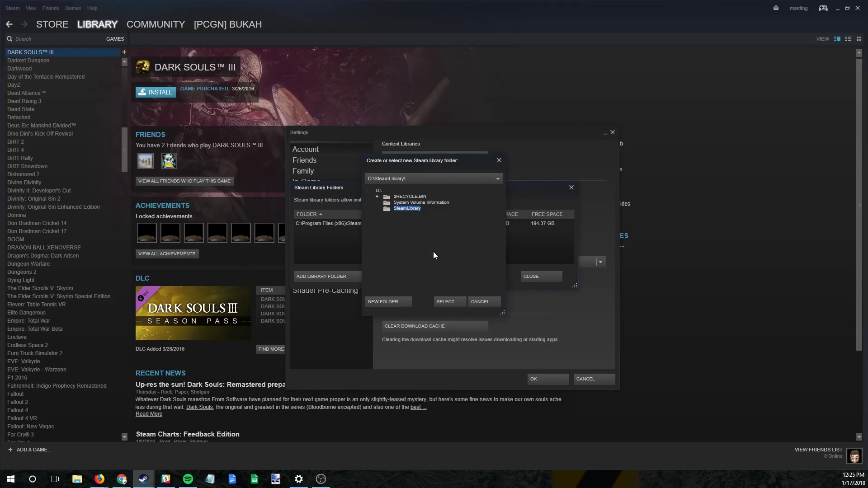
left_click(447, 303)
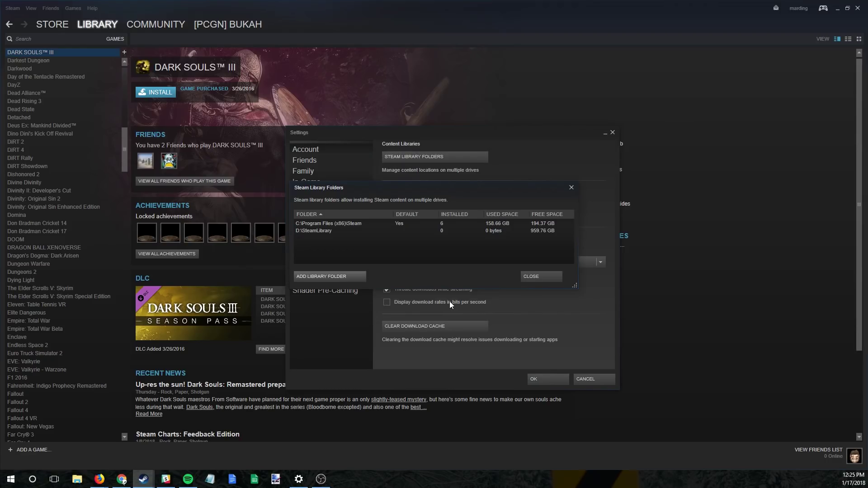
left_click(537, 277)
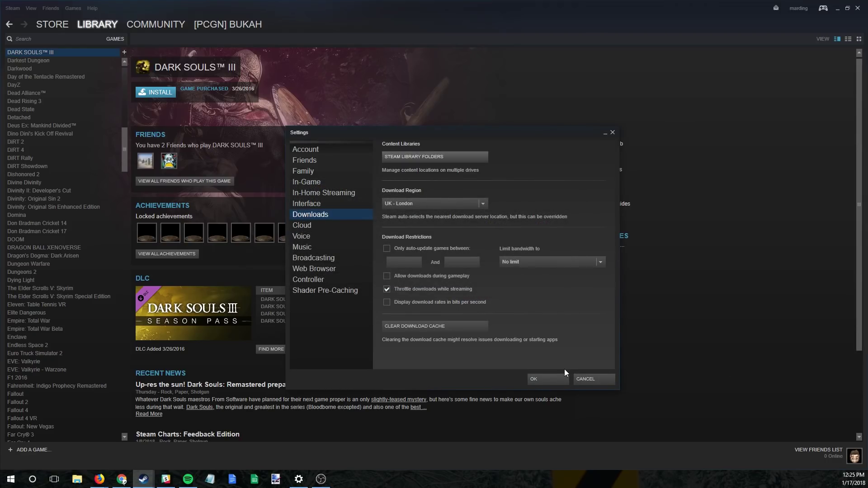
left_click(561, 384)
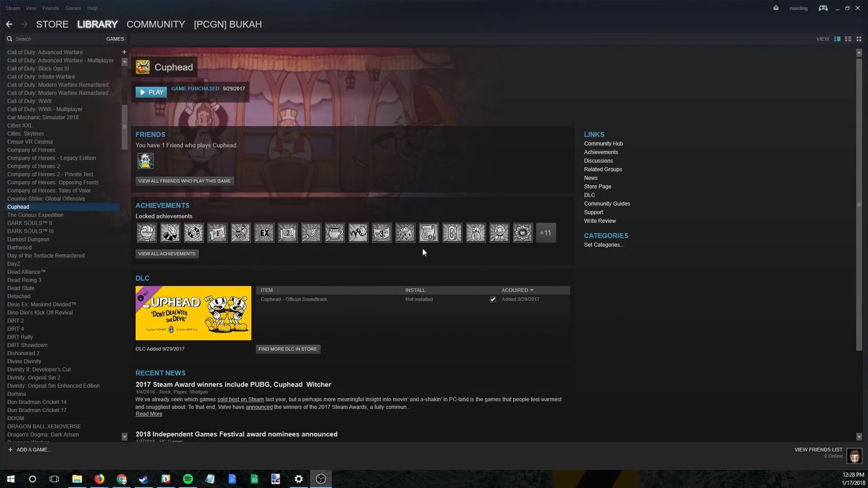
Move Cuphead's install folder to D:\SteamLibrary from its Local Files properties
right_click(18, 207)
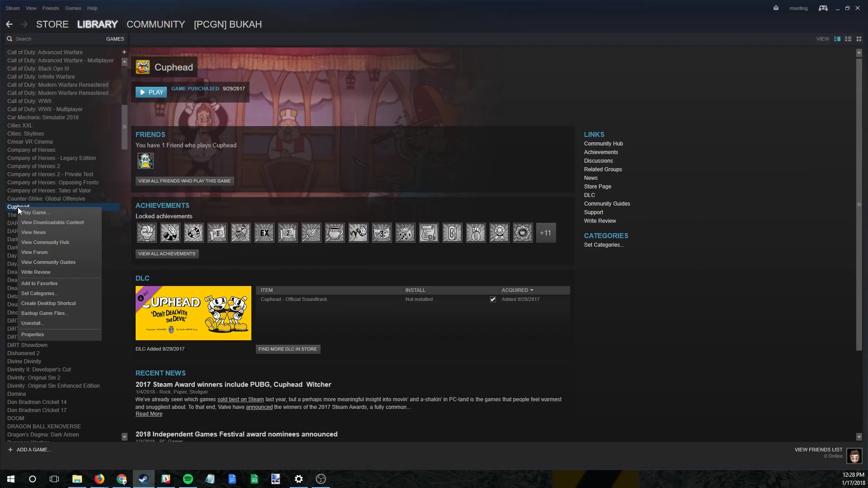
left_click(24, 335)
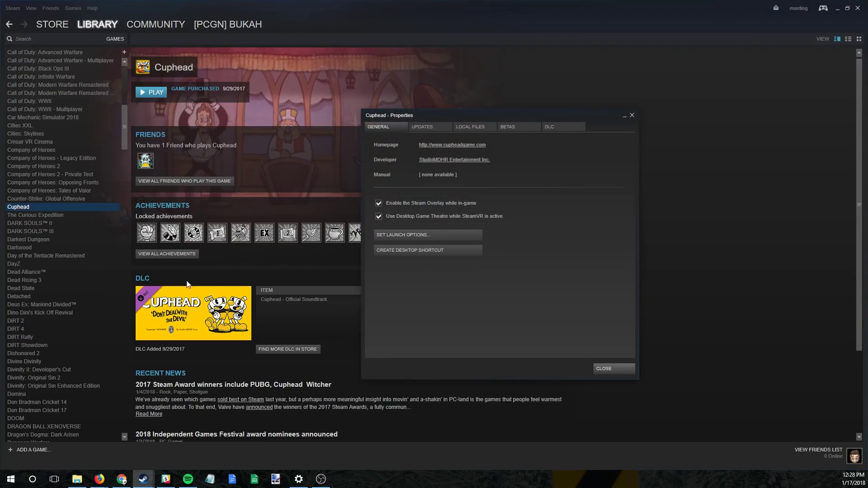
left_click(473, 126)
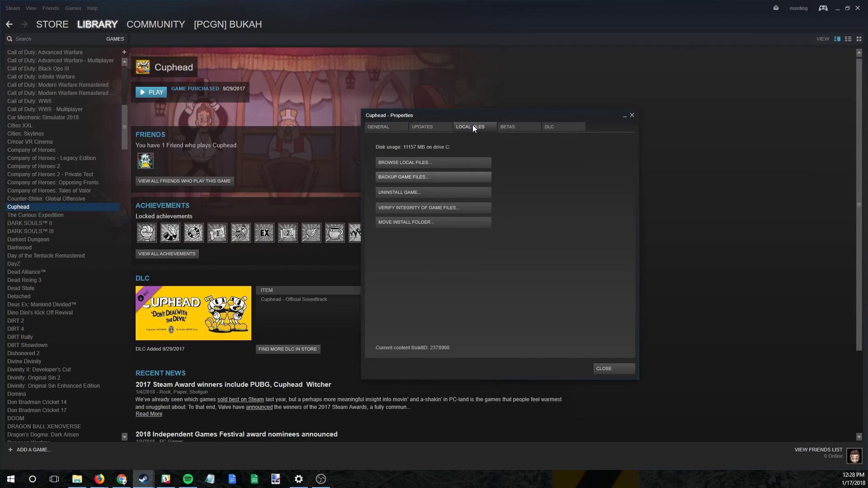
left_click(422, 223)
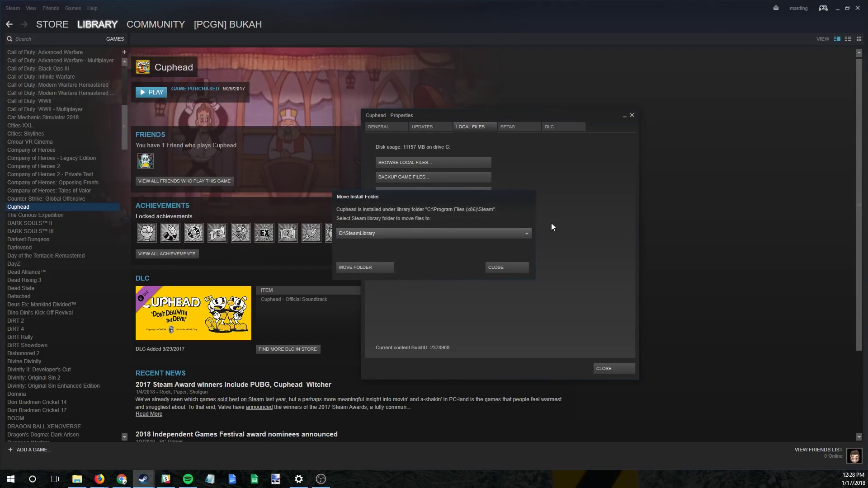
left_click(525, 233)
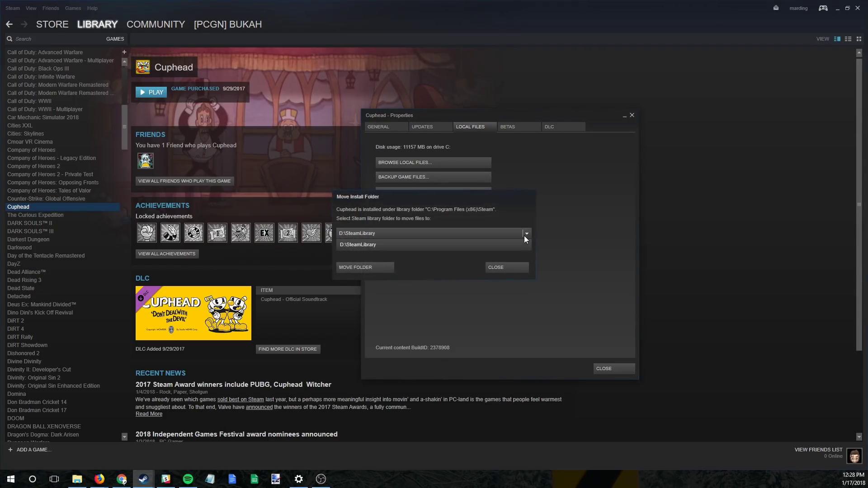
left_click(360, 246)
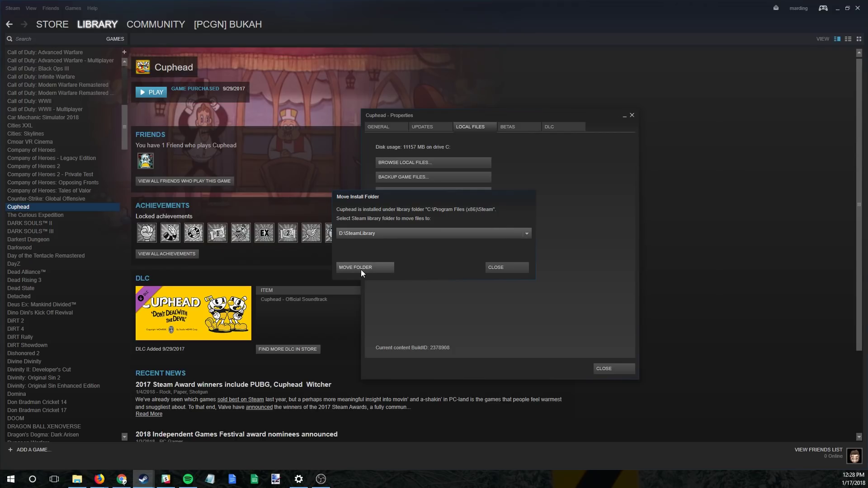
left_click(361, 268)
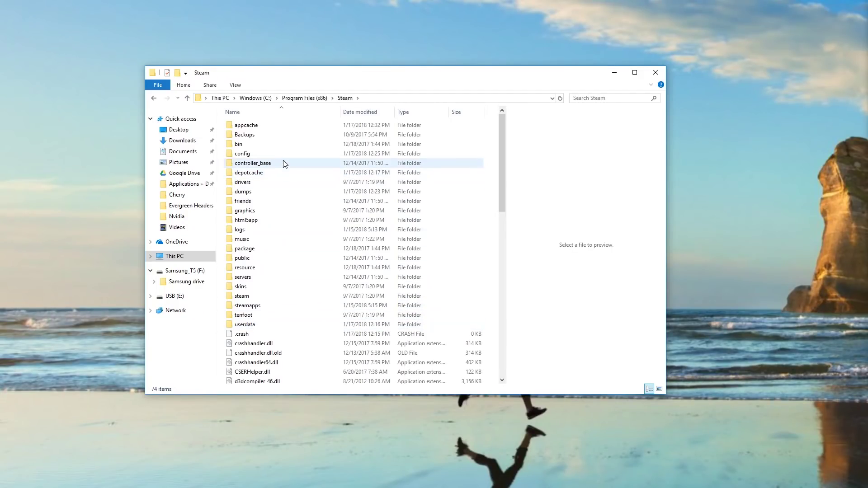
Copy the Cuphead folder from steamapps\common onto the Samsung_T5 (F:) drive
double_click(248, 305)
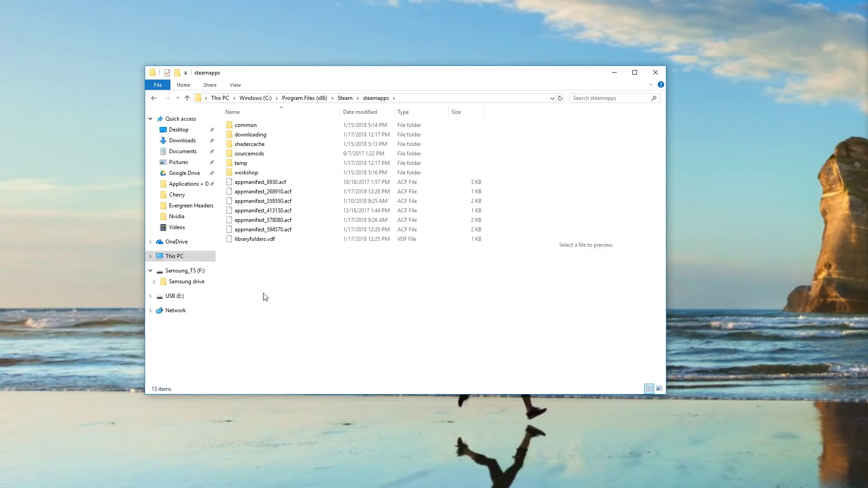
double_click(247, 126)
left_click(250, 129)
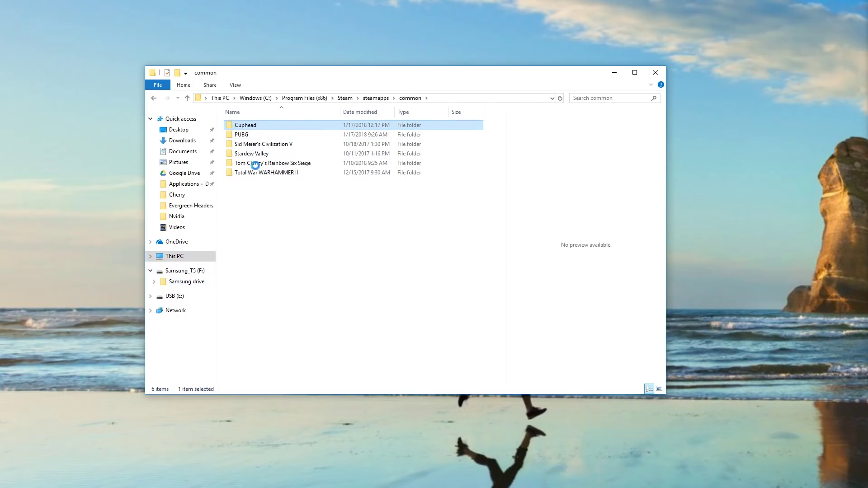
key("shift+F10")
left_click(277, 294)
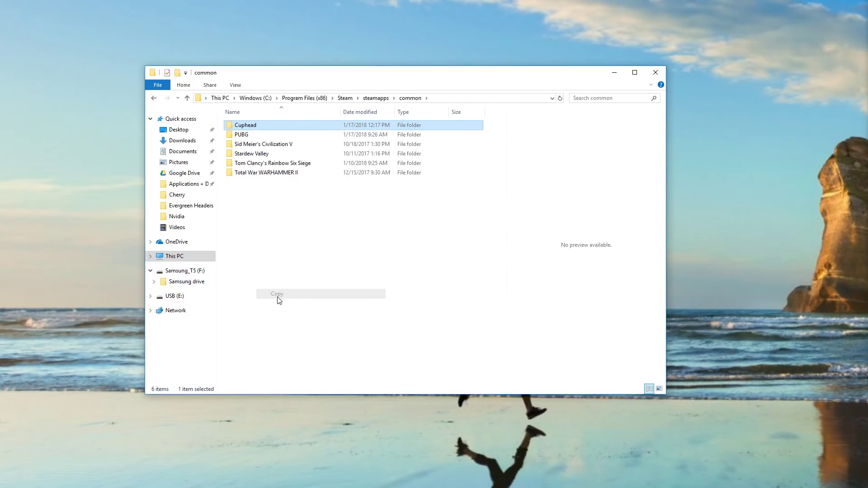
left_click(184, 271)
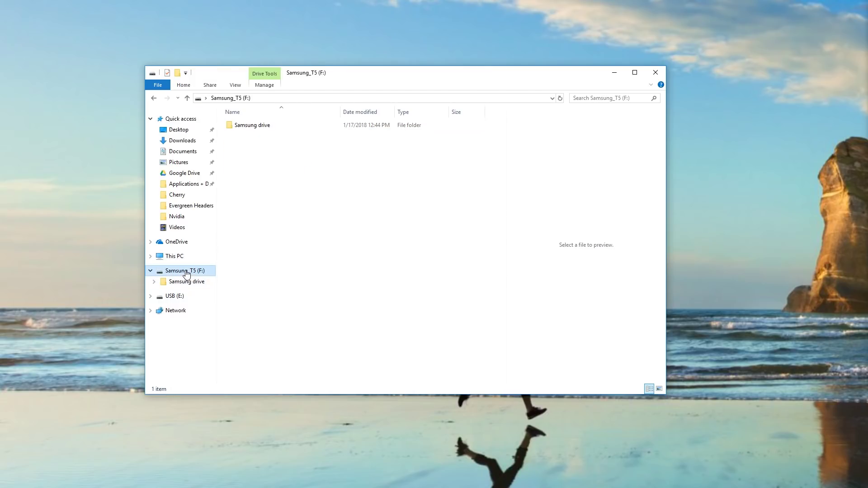
right_click(275, 206)
left_click(305, 264)
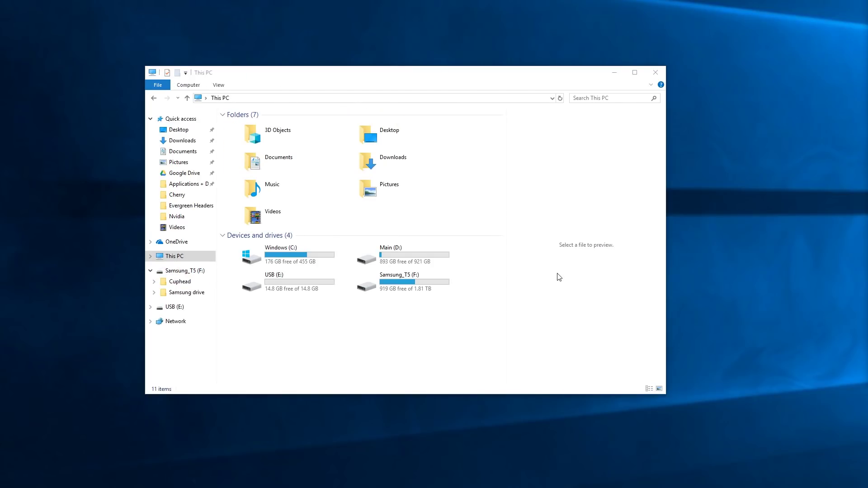
Copy Cuphead from Samsung_T5 (F:) and paste it into D:\SteamLibrary\steamapps\common
double_click(375, 283)
left_click(243, 124)
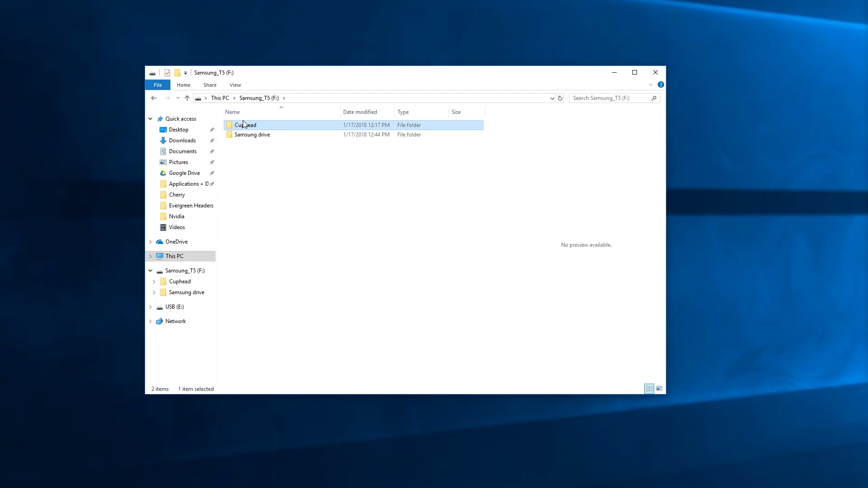
right_click(244, 124)
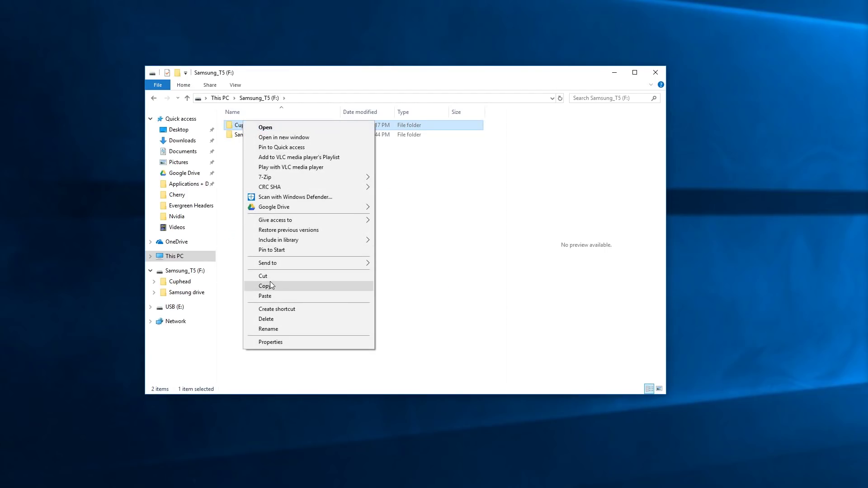
left_click(270, 283)
left_click(193, 254)
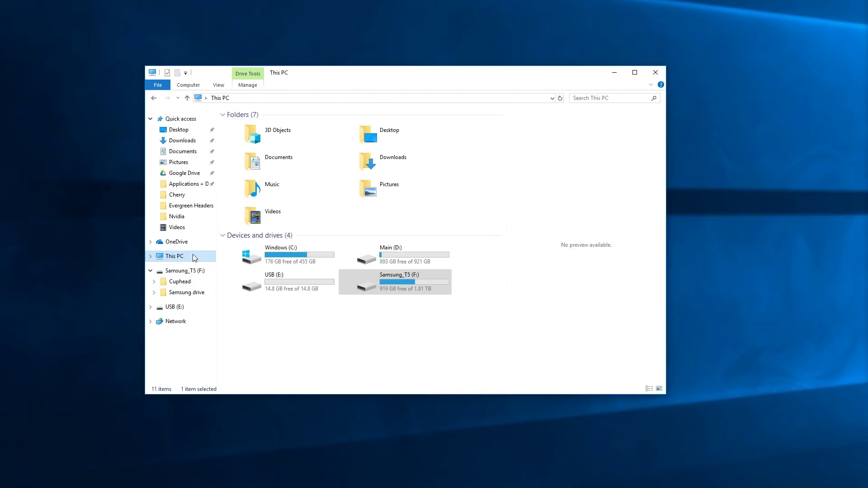
double_click(389, 254)
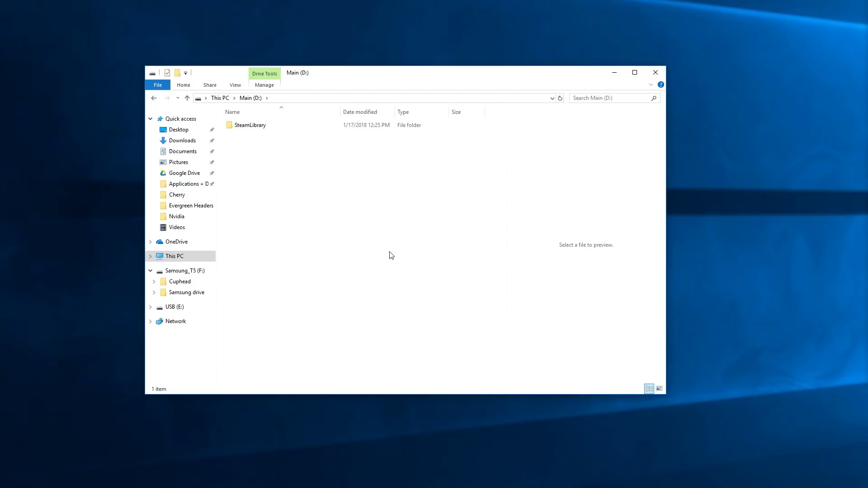
double_click(265, 129)
double_click(265, 129)
double_click(264, 130)
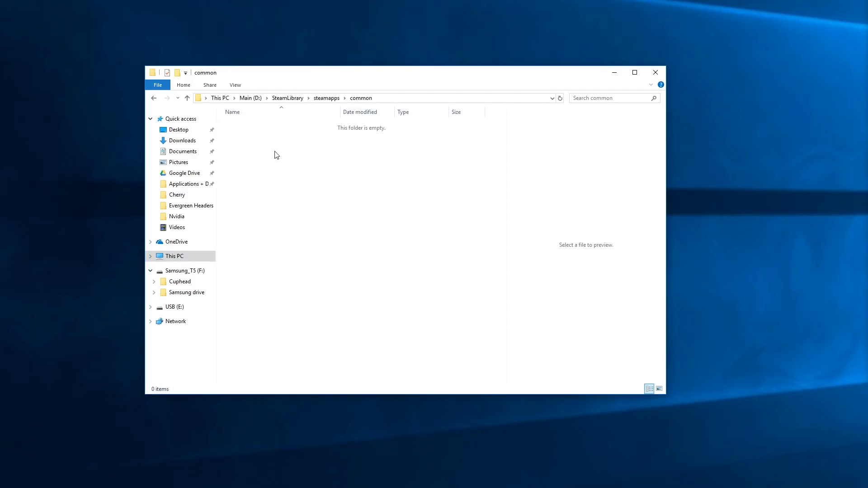
right_click(279, 164)
left_click(308, 224)
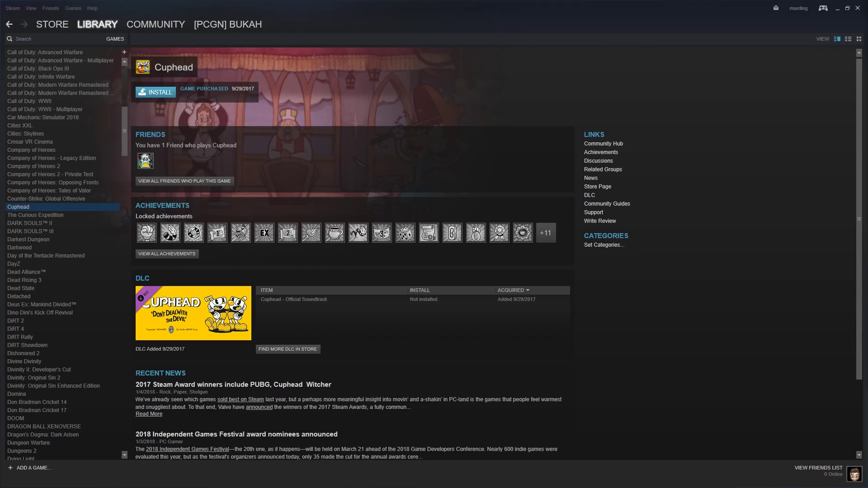
Install Cuphead with D:\SteamLibrary chosen as the install location
left_click(158, 93)
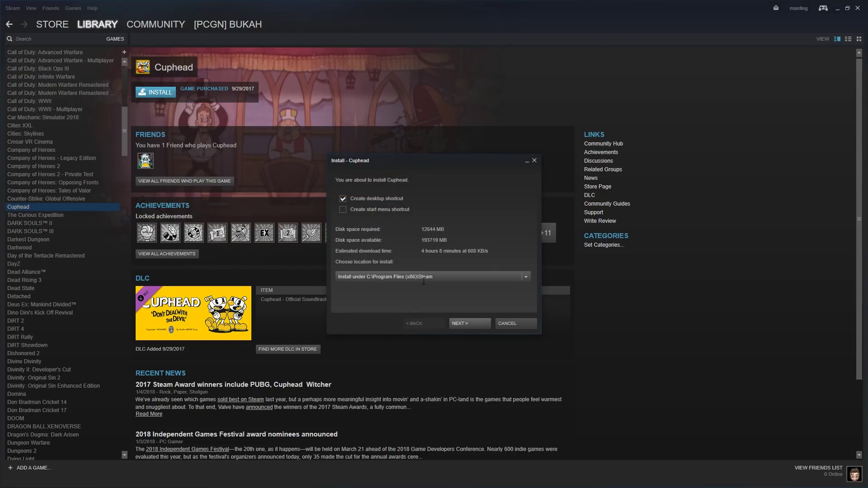
left_click(525, 276)
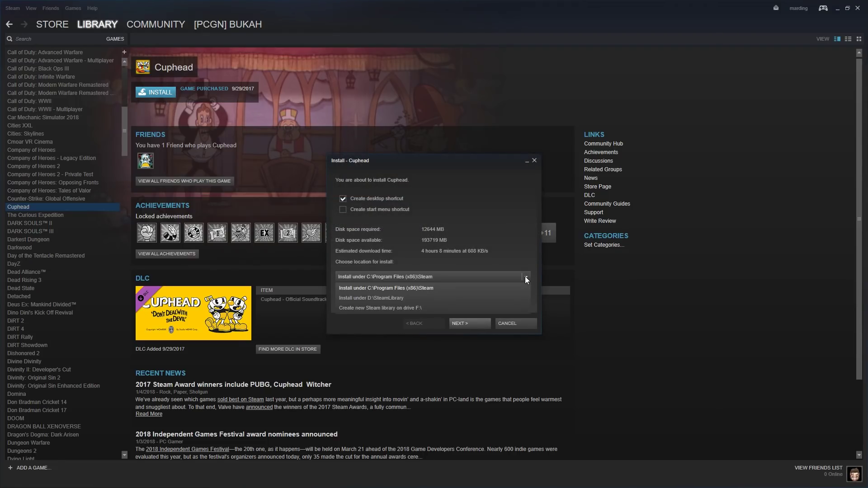
left_click(390, 298)
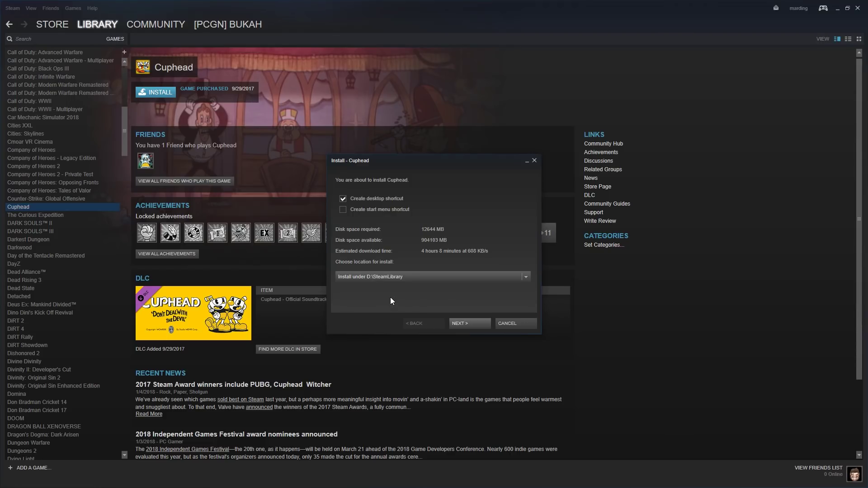
left_click(470, 323)
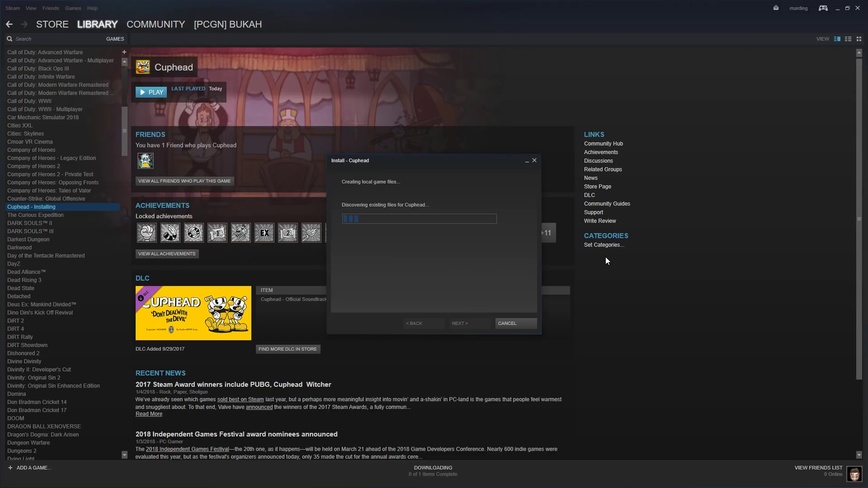
Start a Cuphead game-file backup and set F:\ as the backup destination
right_click(29, 209)
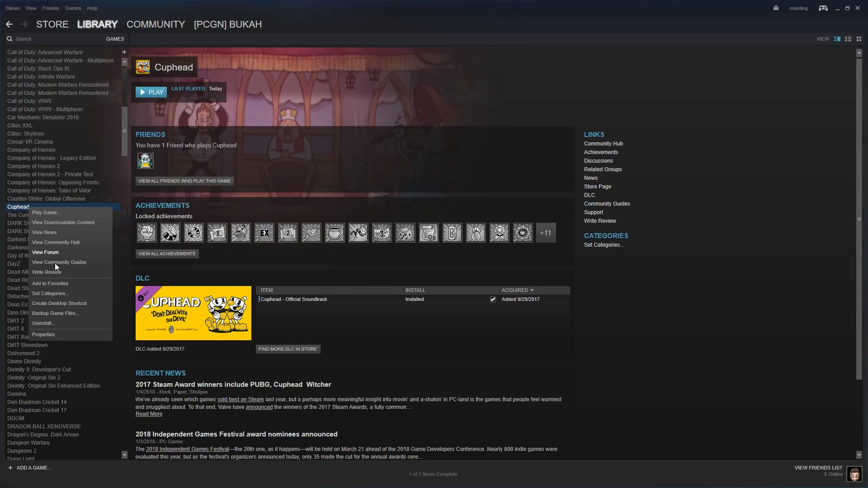
left_click(68, 313)
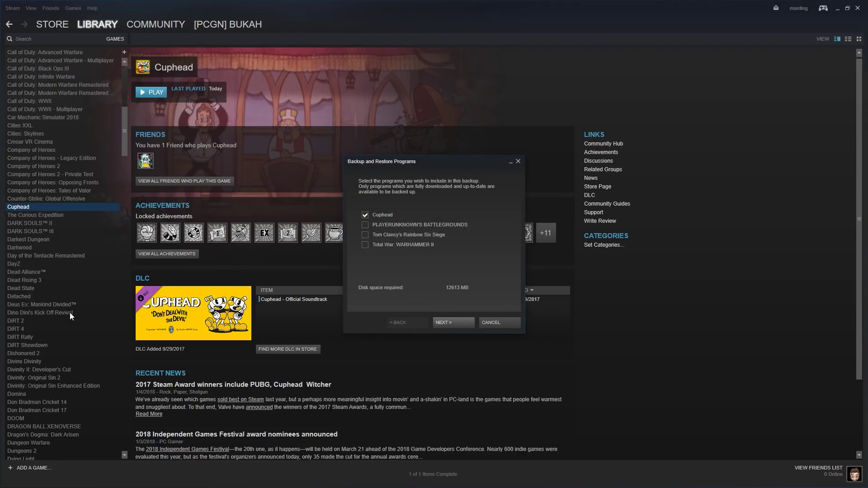
left_click(459, 322)
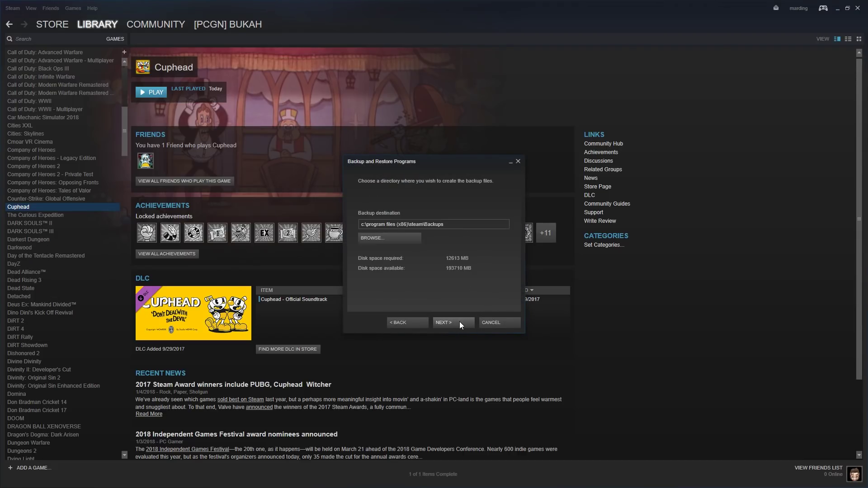
left_click(405, 241)
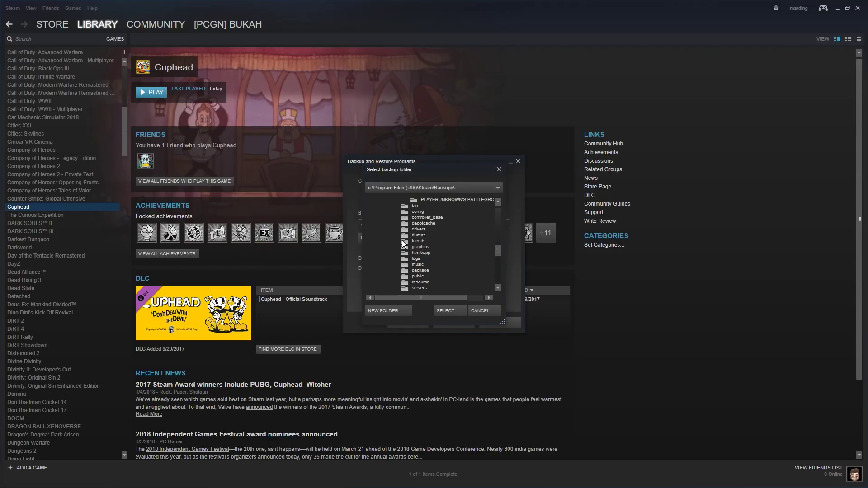
left_click(423, 187)
left_click(407, 211)
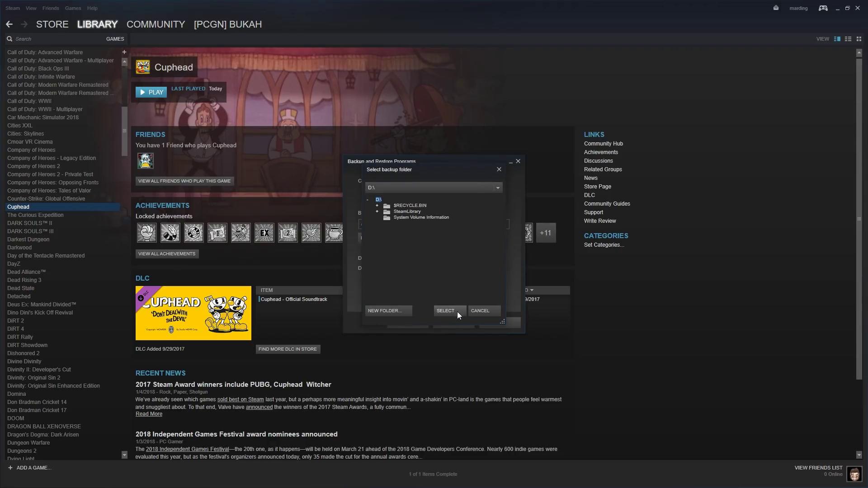
left_click(402, 187)
left_click(378, 228)
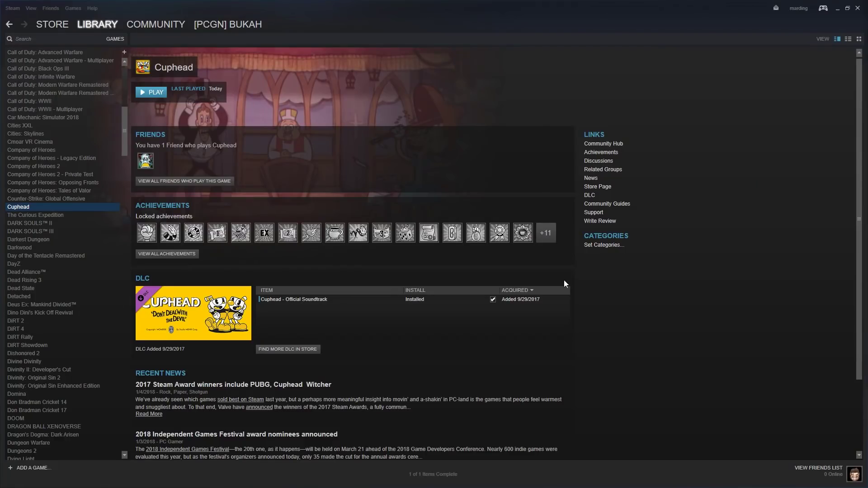
Select BioShock, Skyrim, FTL: Faster Than Light, Gang Beasts and Gone Home in the library
scroll(41, 149, "up", 7)
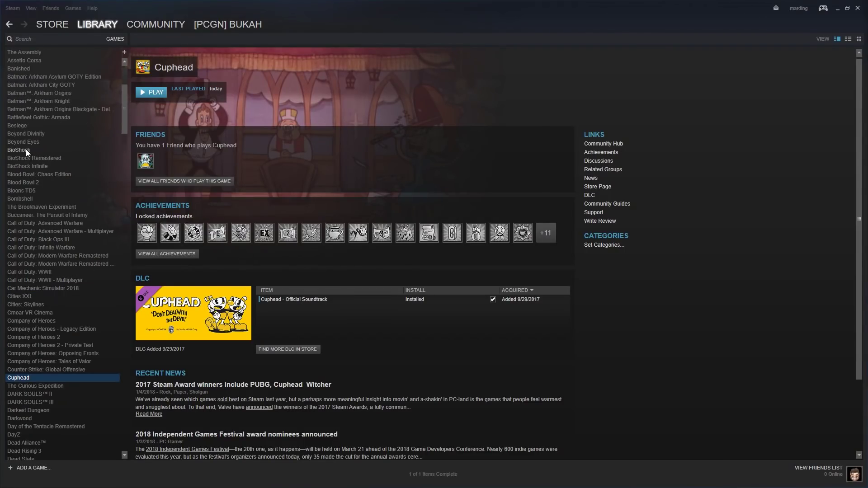
left_click(26, 150)
scroll(29, 158, "down", 15)
left_click(50, 287)
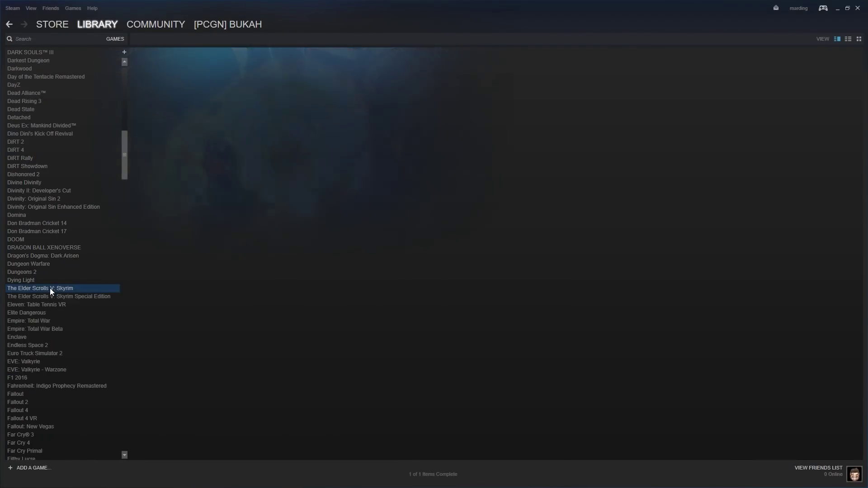
left_click(40, 199)
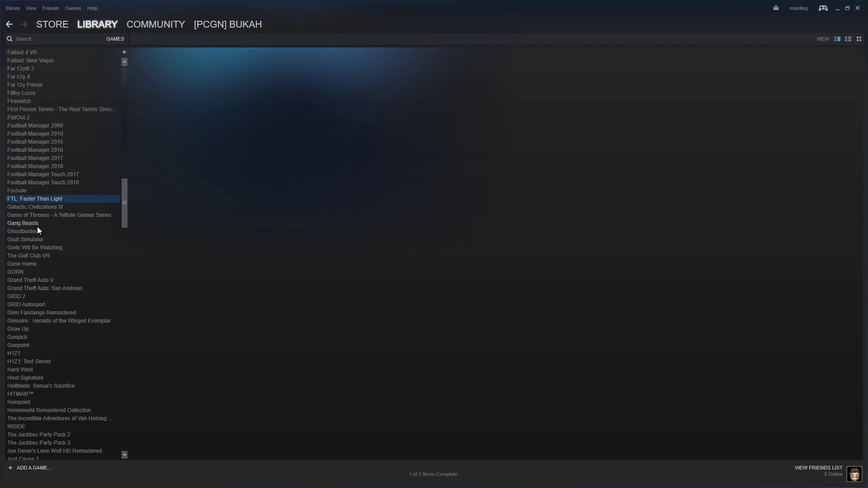
left_click(37, 223, "ctrl")
left_click(33, 263, "ctrl")
Install the five selected games to C:\Program Files (x86)\Steam
right_click(32, 264)
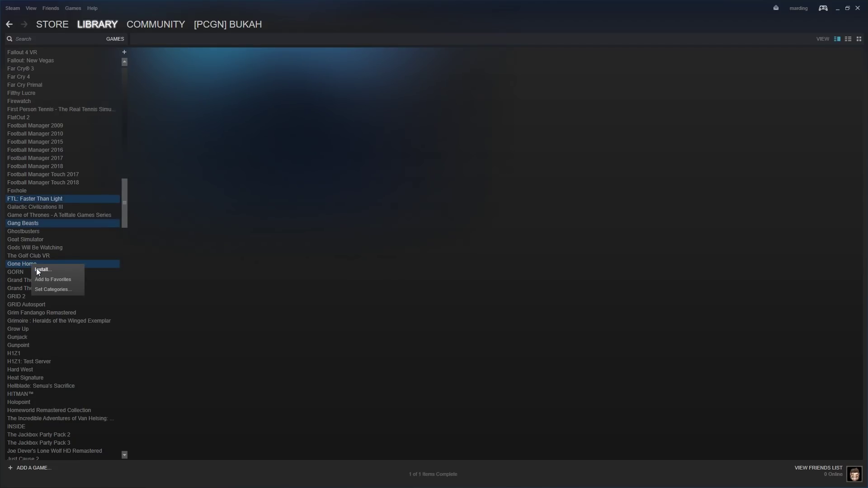
left_click(42, 272)
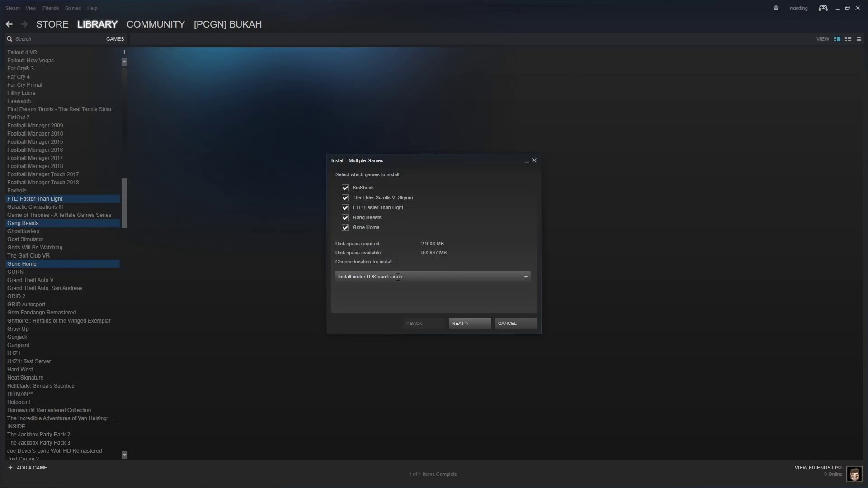
left_click(525, 276)
left_click(515, 287)
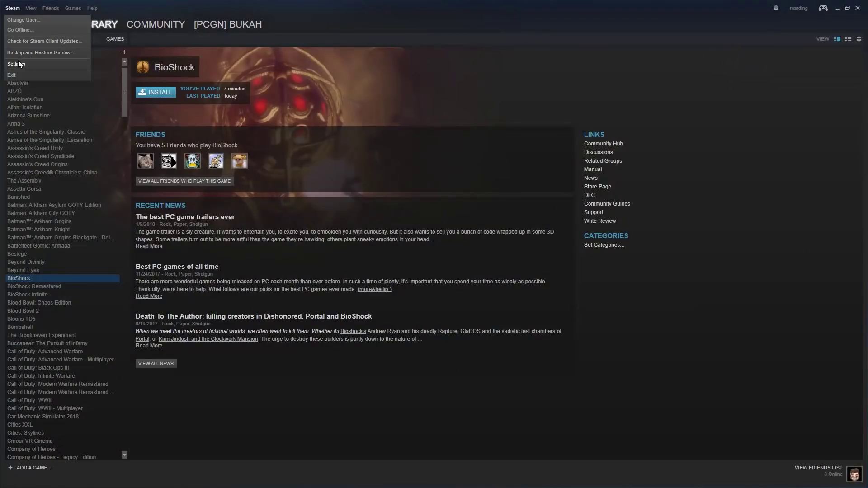
In Downloads settings, choose UK - Manchester as region and a 1.5 MB/s bandwidth cap
left_click(18, 64)
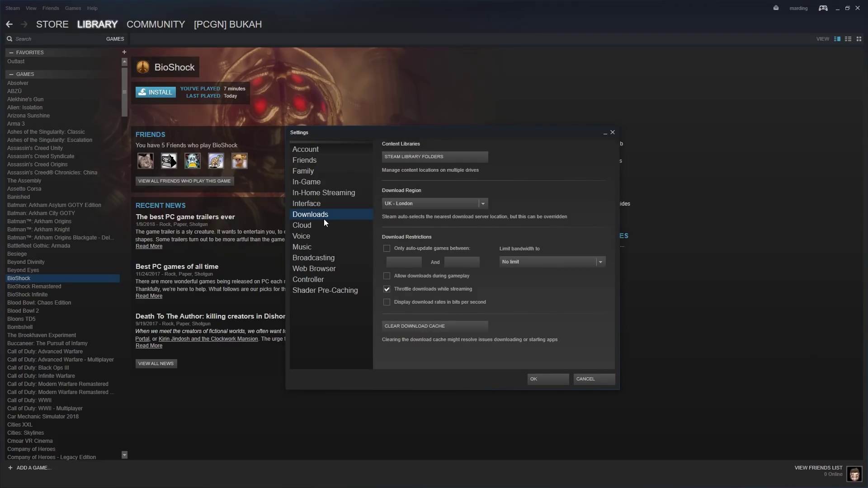
left_click(442, 205)
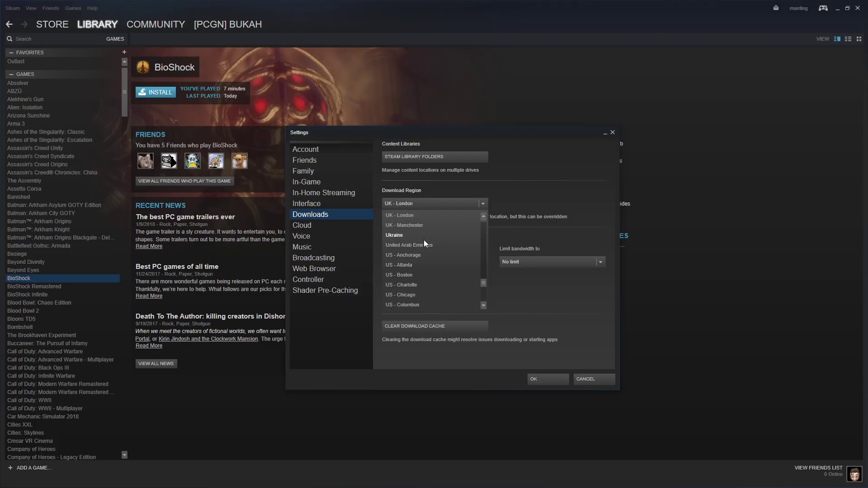
left_click(413, 229)
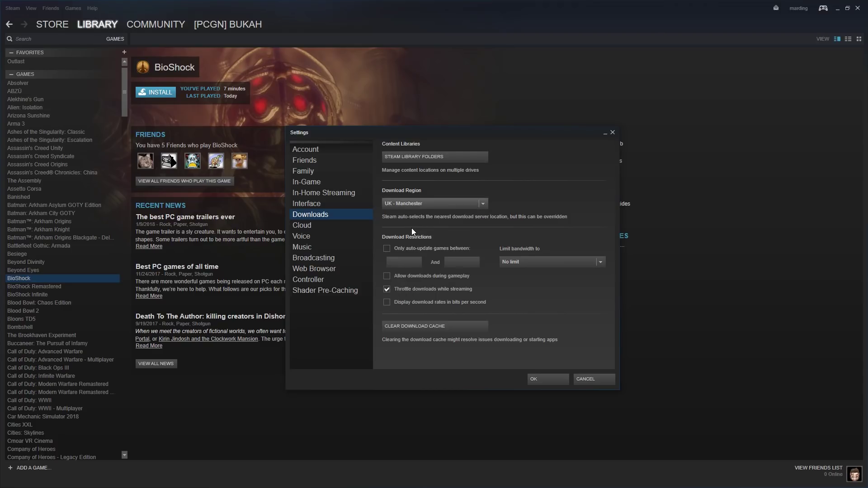
left_click(529, 261)
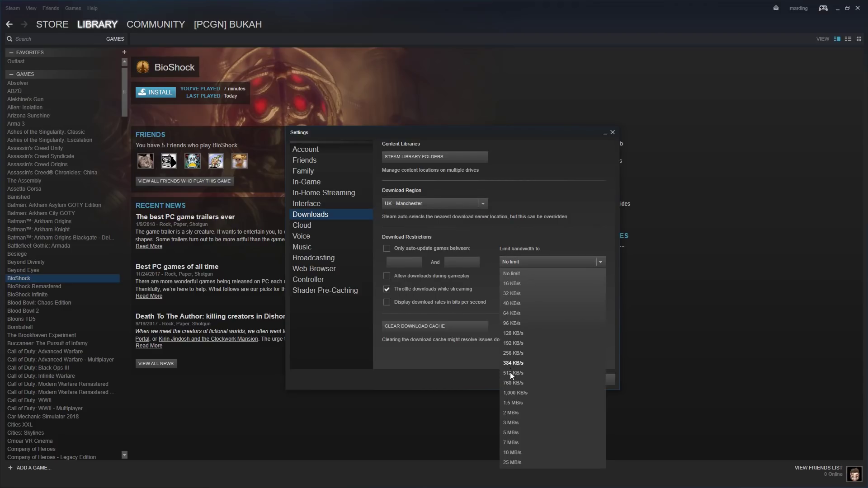
left_click(517, 403)
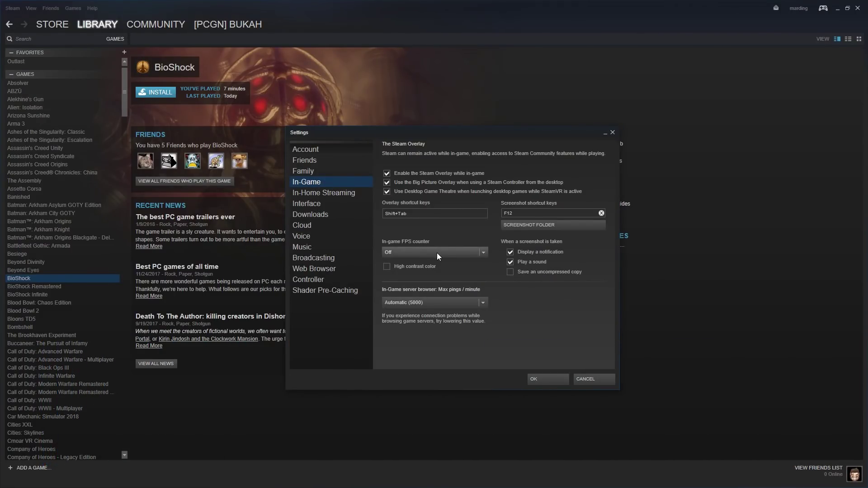
Set the In-game FPS counter position to Top-right
left_click(437, 252)
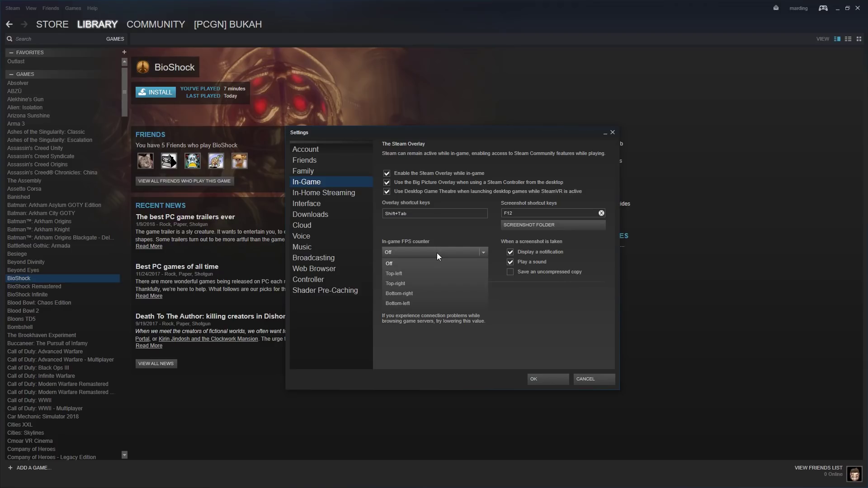
left_click(395, 283)
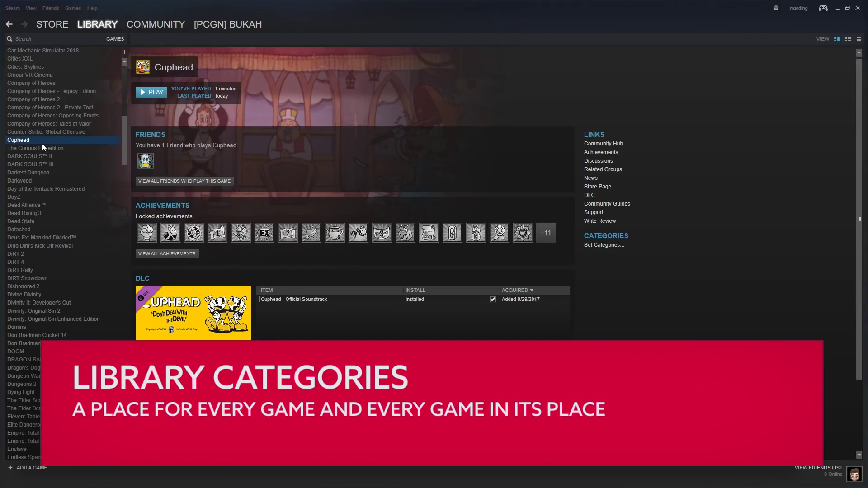
Create a 'Favourites' category and assign Cuphead to it via Set Categories
right_click(35, 140)
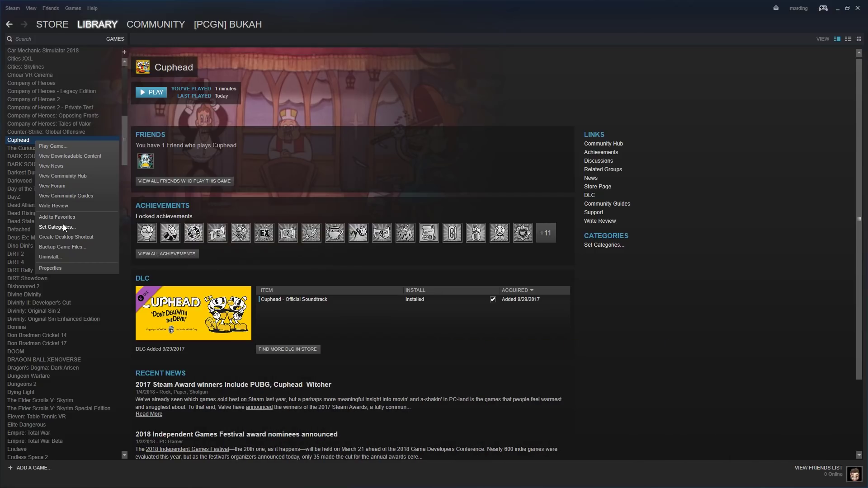
left_click(64, 226)
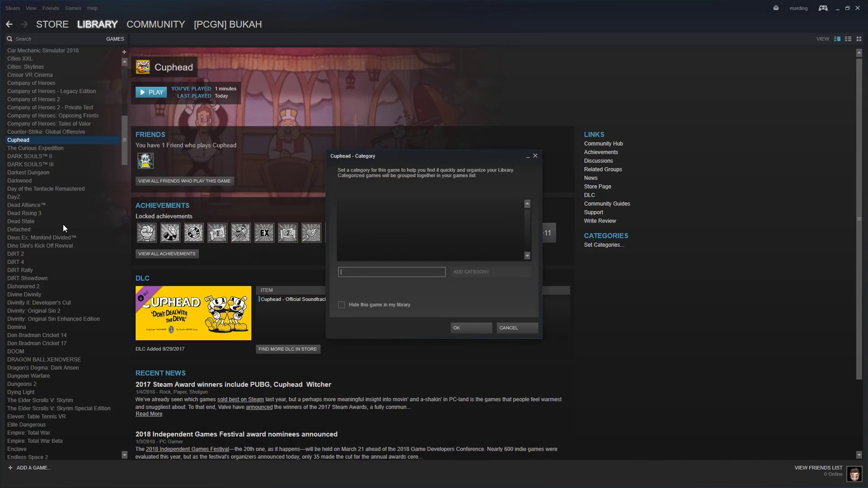
type("Favourites")
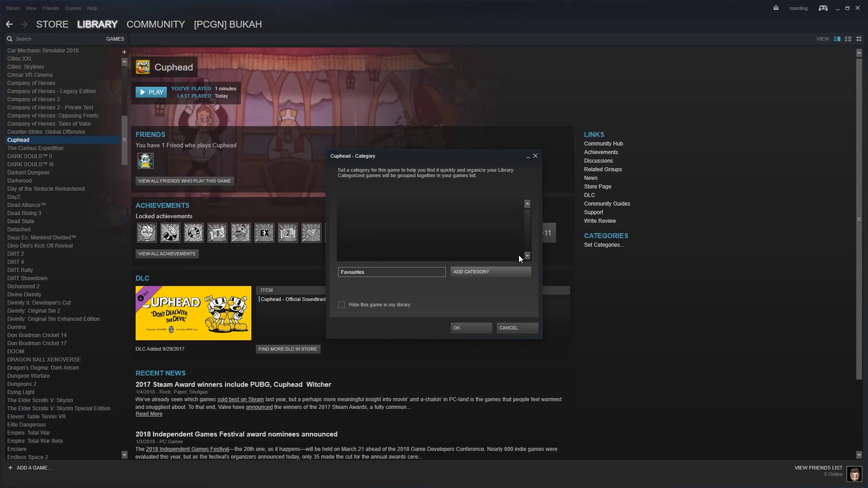
left_click(495, 273)
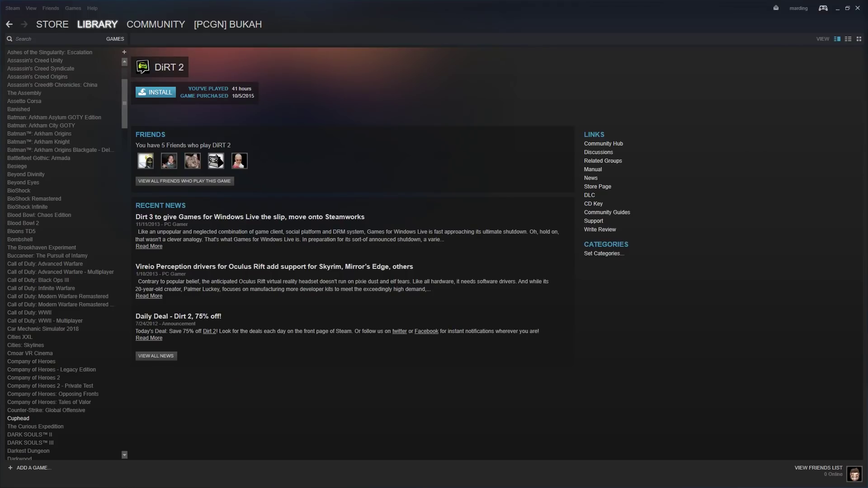
Add Overwatch to the library as a non-Steam game
left_click(37, 467)
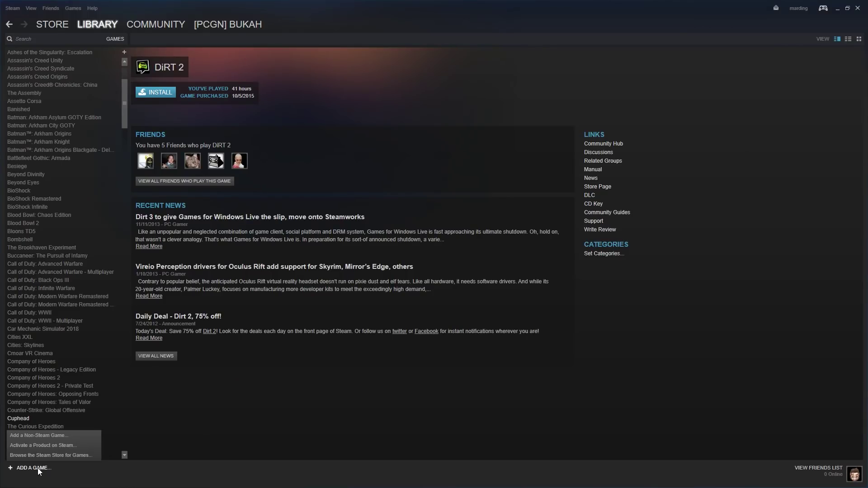
left_click(37, 436)
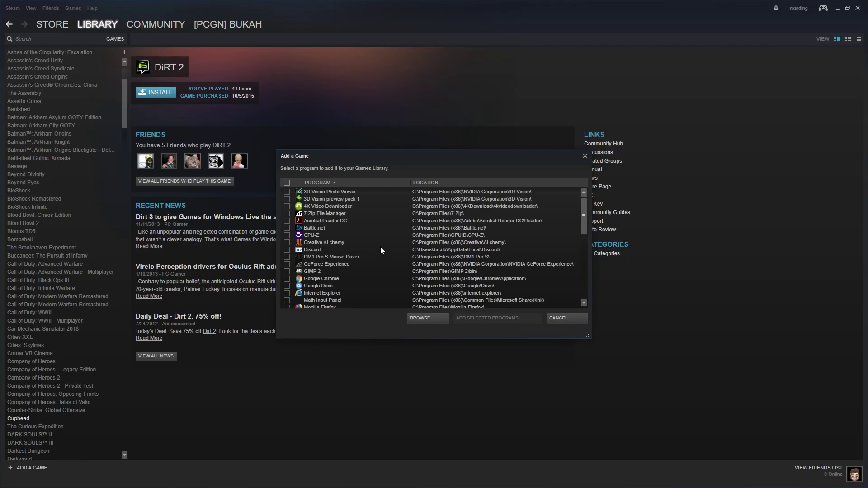
scroll(381, 246, "down", 10)
scroll(332, 229, "up", 4)
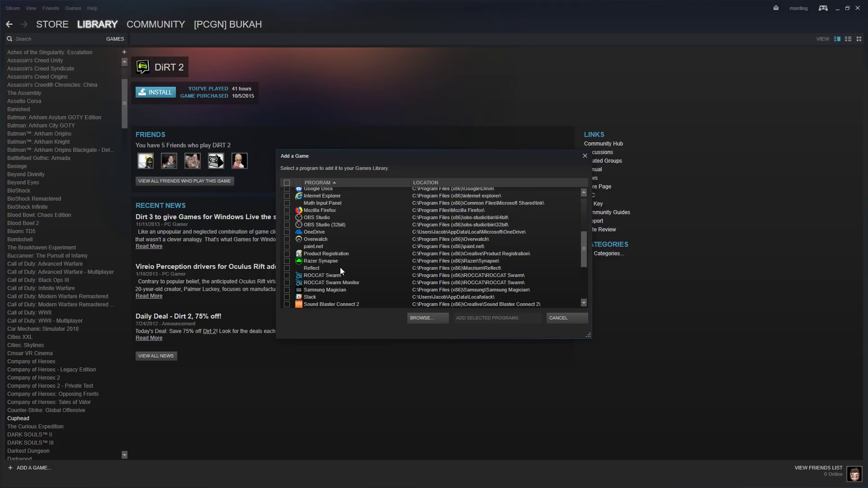
left_click(315, 239)
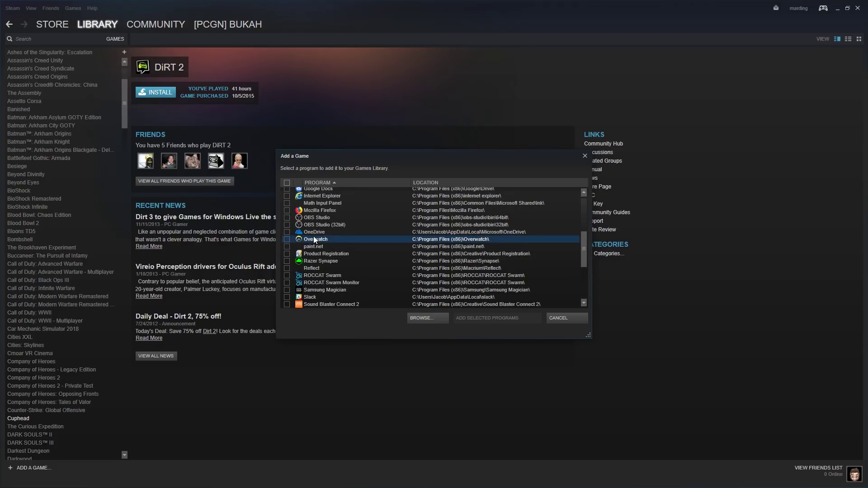
left_click(286, 239)
left_click(496, 318)
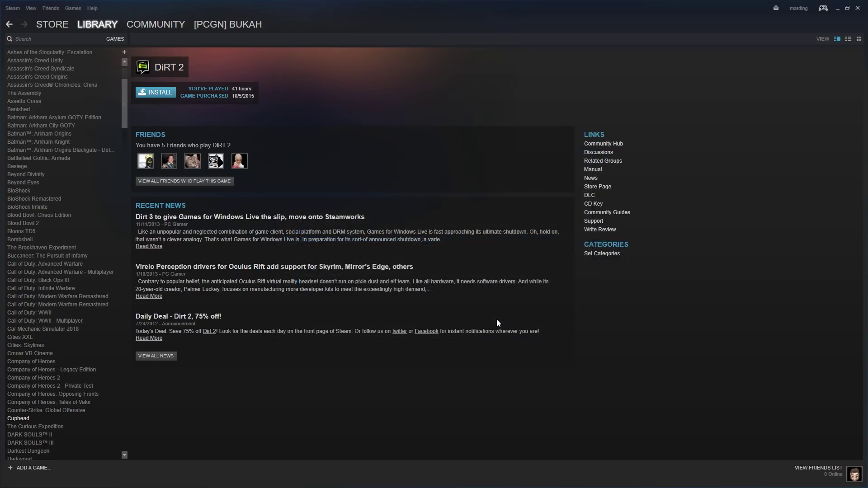
Scroll the library list down and open Overwatch's page
scroll(70, 237, "down", 20)
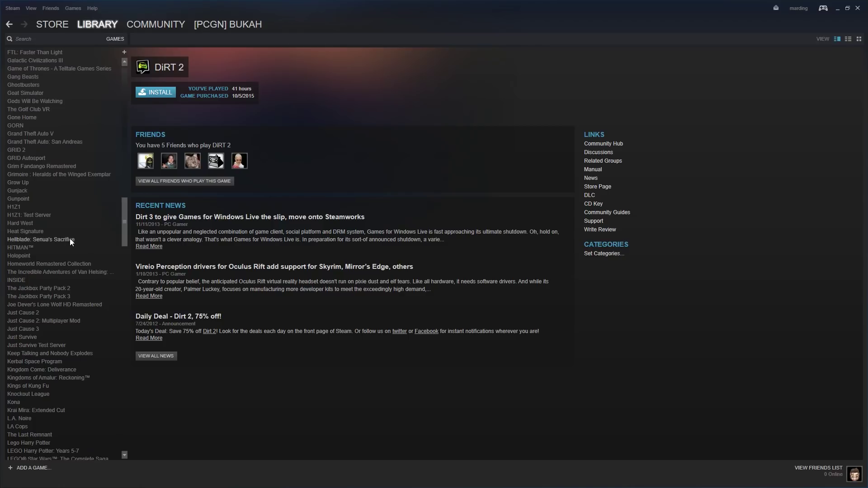
scroll(70, 237, "down", 11)
left_click(28, 401)
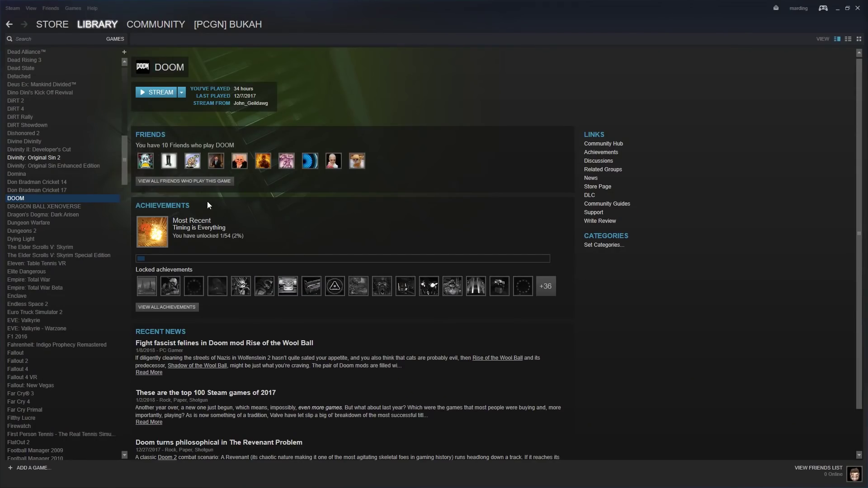
Browse the Divinity: Original Sin 2, Cuphead and Day of the Tentacle Remastered pages, then open Steam Settings
left_click(42, 157)
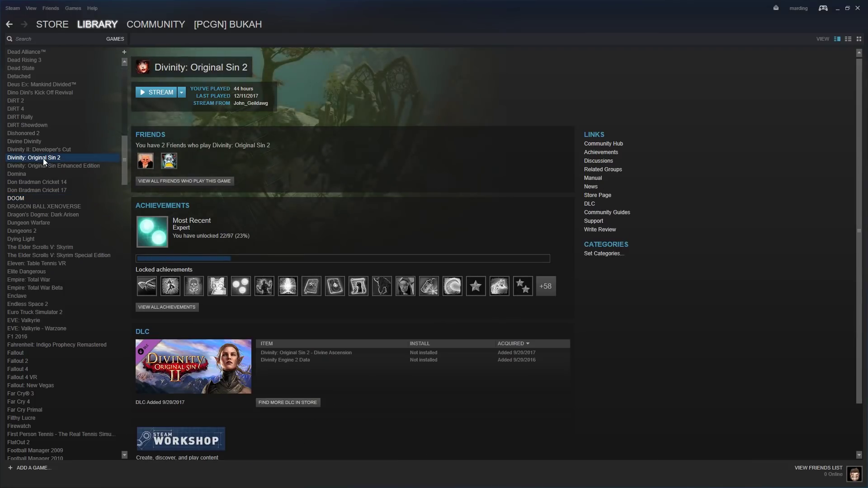
left_click(183, 91)
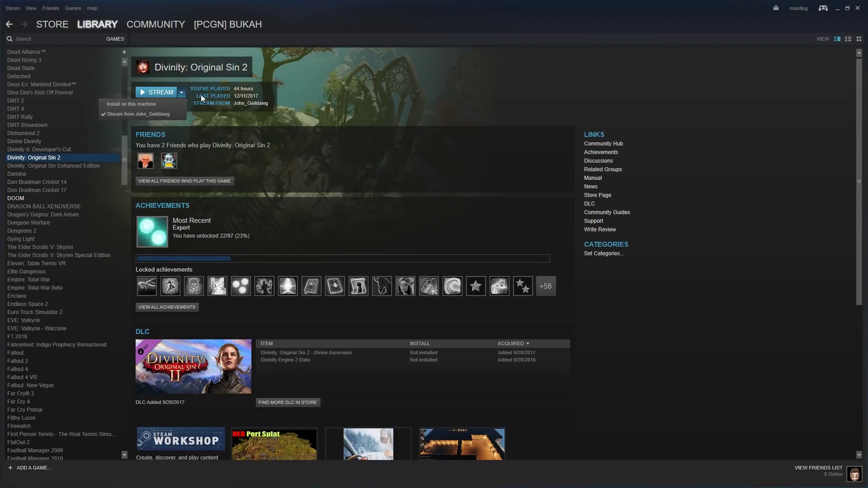
left_click(290, 120)
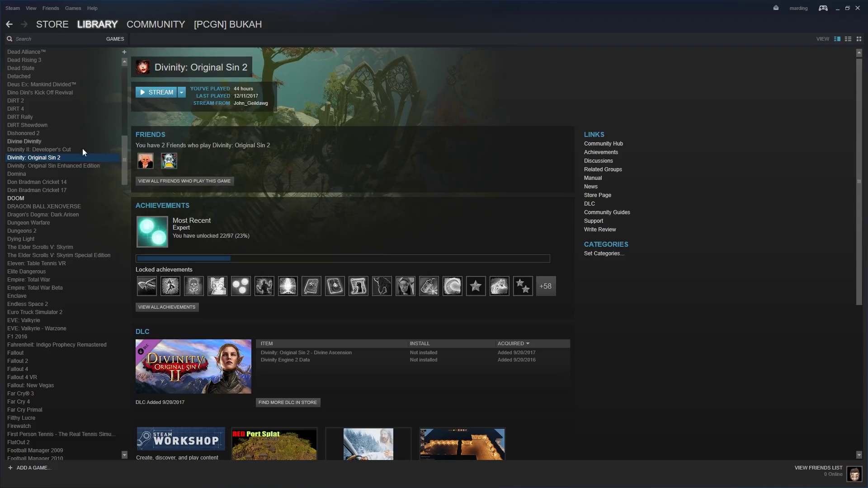
scroll(49, 159, "up", 15)
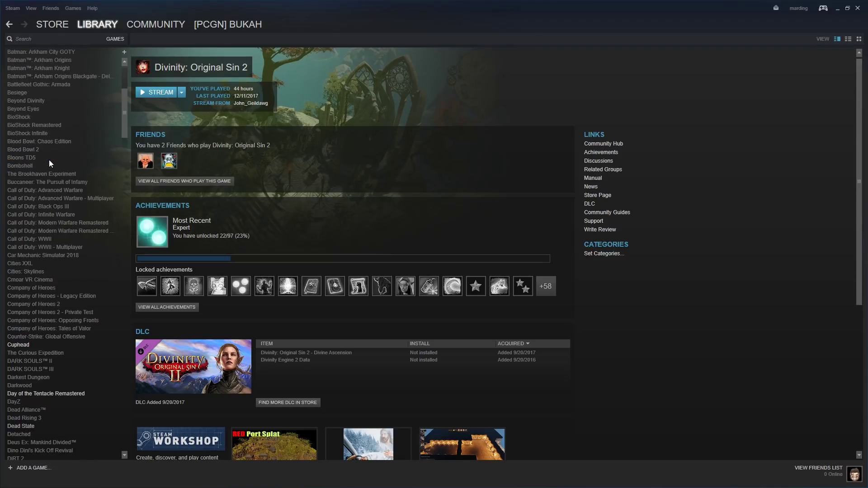
left_click(19, 345)
left_click(56, 394)
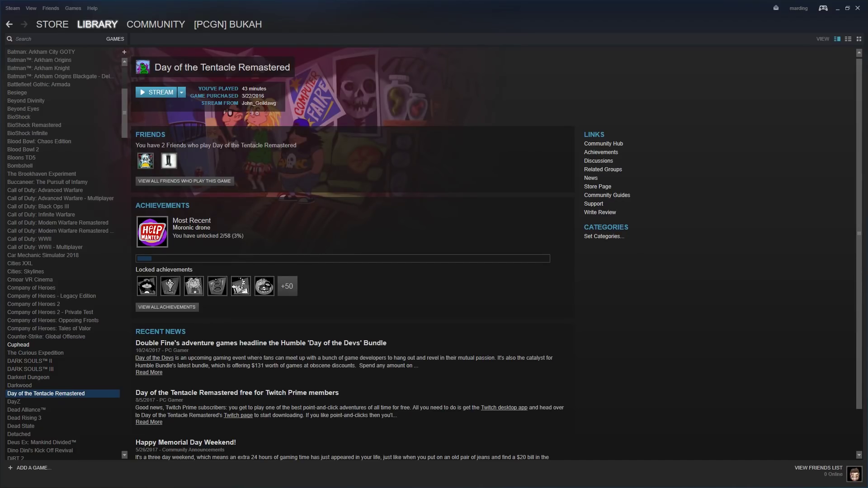
left_click(13, 8)
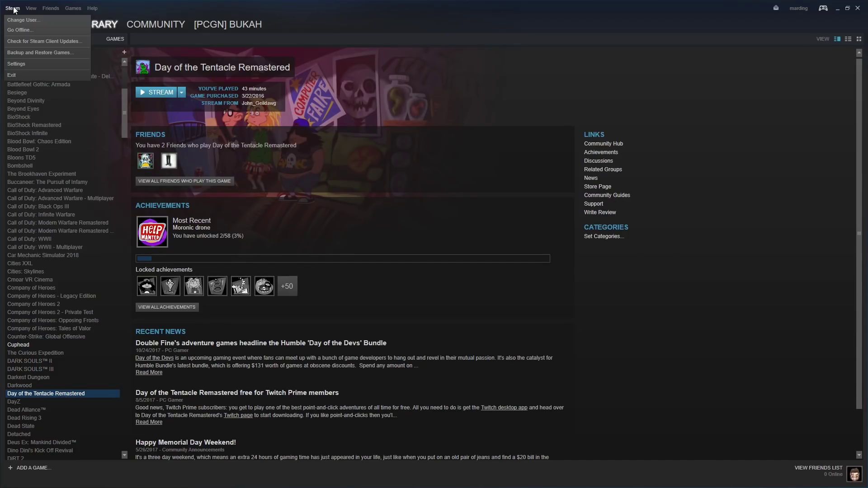
left_click(23, 64)
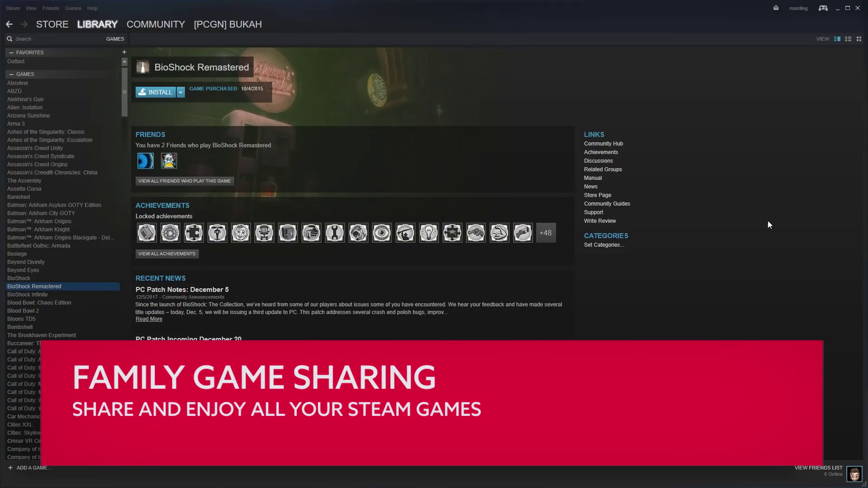
Tick Authorize Library Sharing in Family settings, review other authorized computers, and save with OK
left_click(12, 8)
left_click(23, 64)
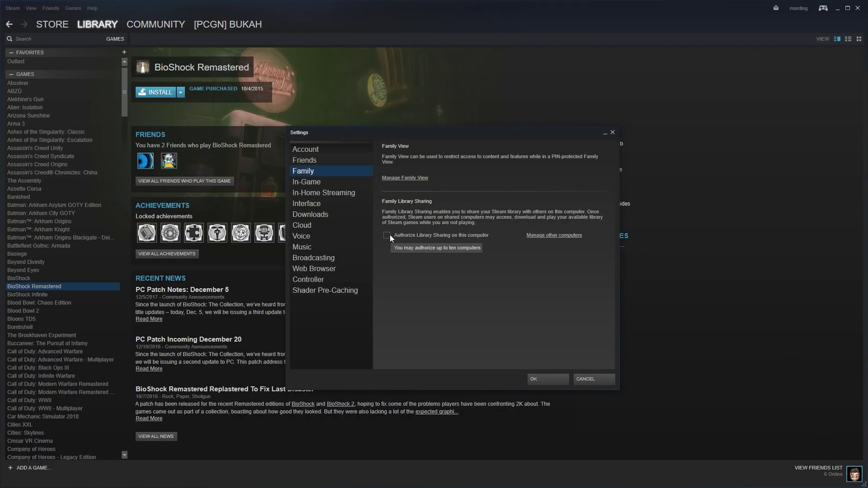
left_click(390, 235)
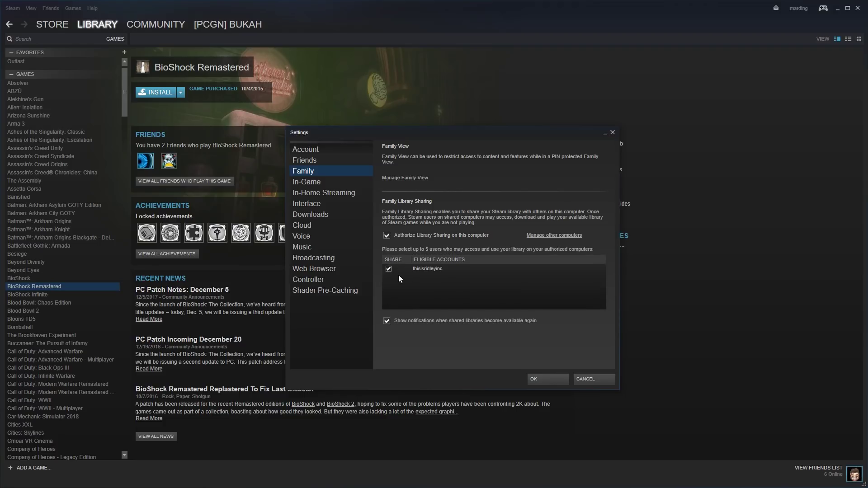
left_click(554, 235)
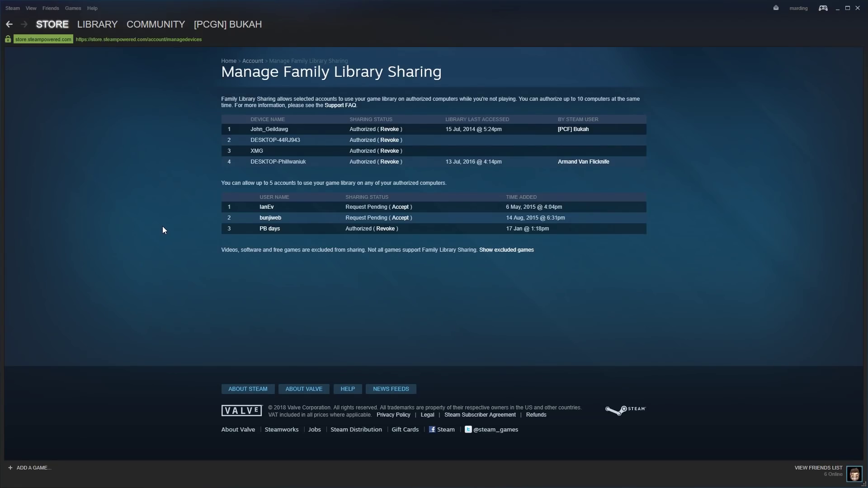
left_click(9, 24)
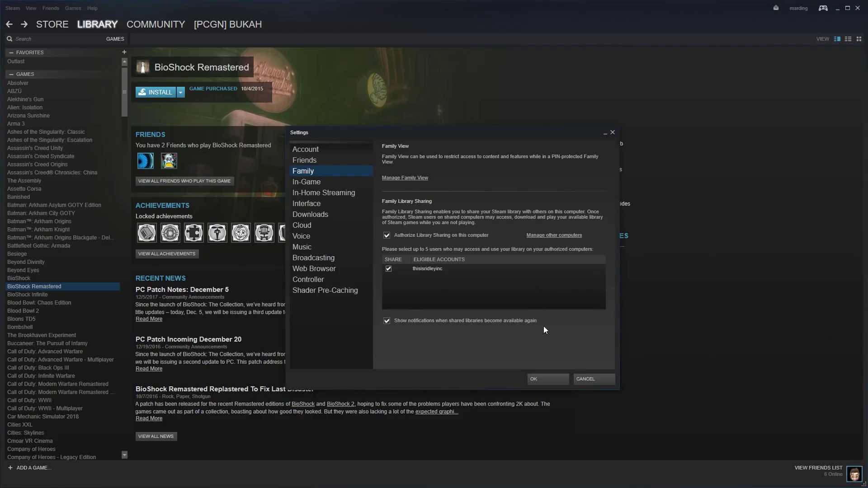
left_click(555, 378)
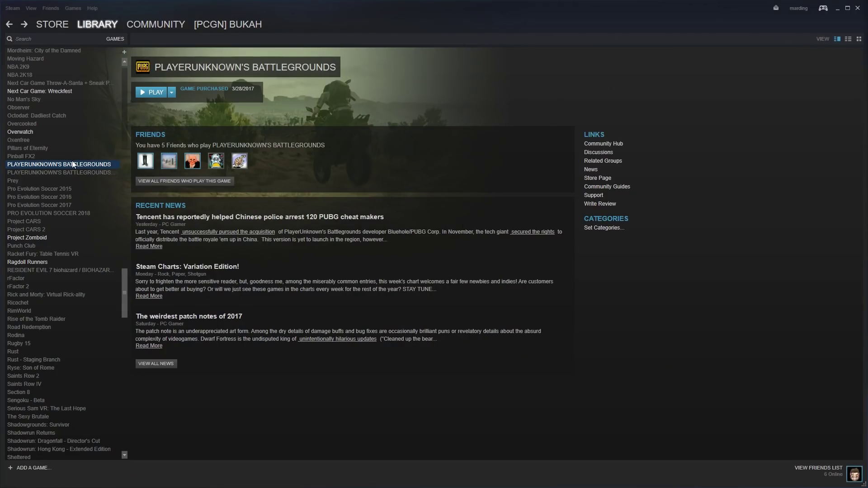
Set PLAYERUNKNOWN'S BATTLEGROUNDS' launch option to -refresh144 in its Properties
right_click(60, 161)
left_click(79, 278)
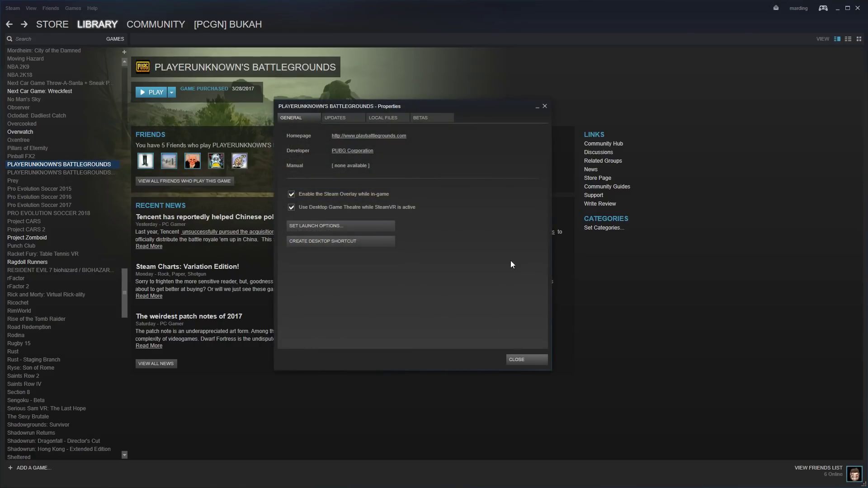
left_click(322, 223)
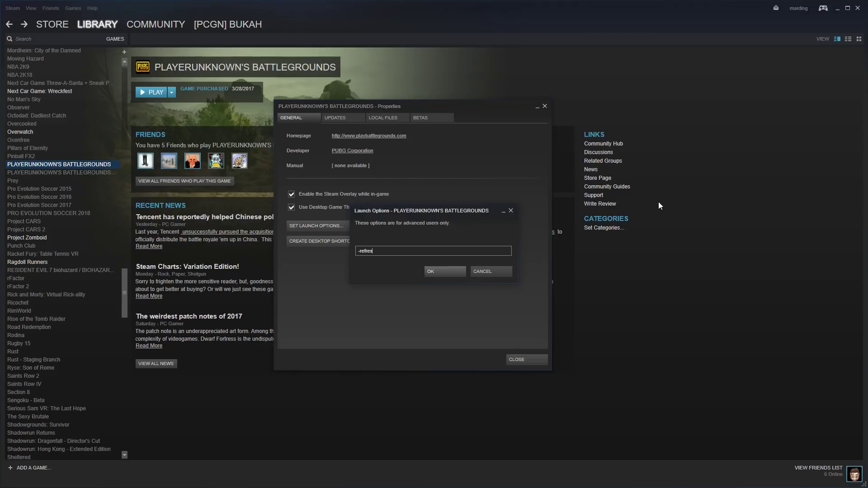
left_click(445, 272)
left_click(514, 359)
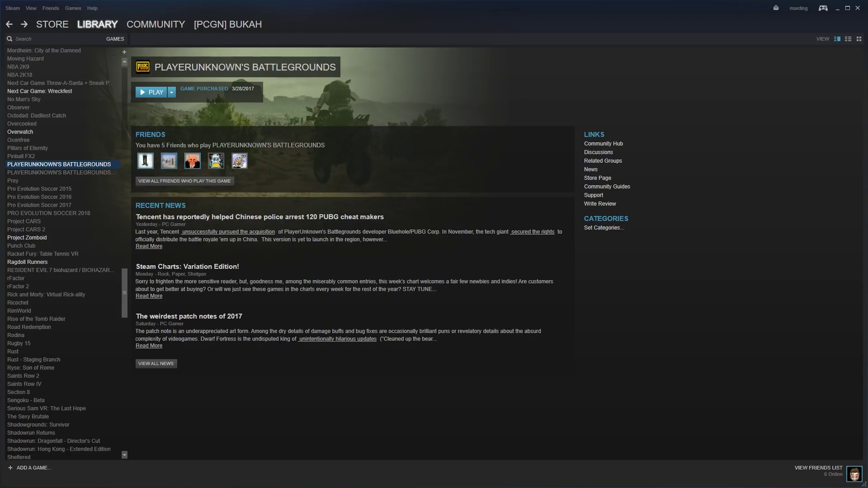
Enter '-windowed -safemode' as Grand Theft Auto V's launch options in its Properties
right_click(67, 194)
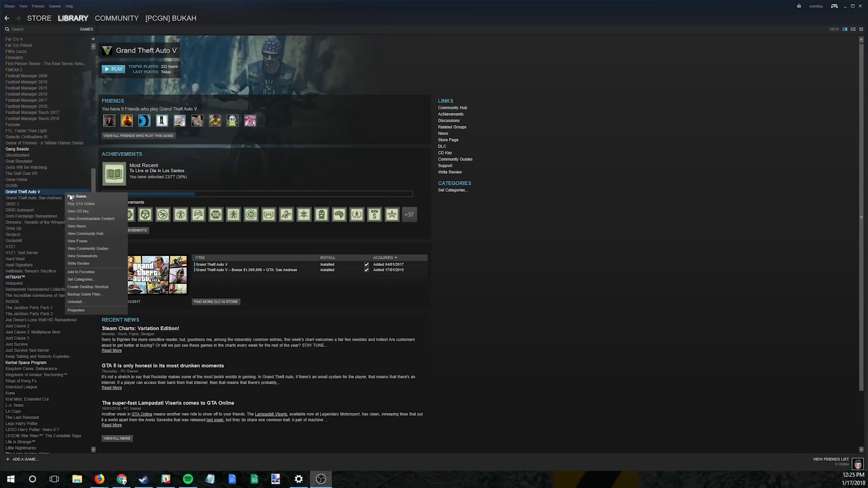
left_click(91, 310)
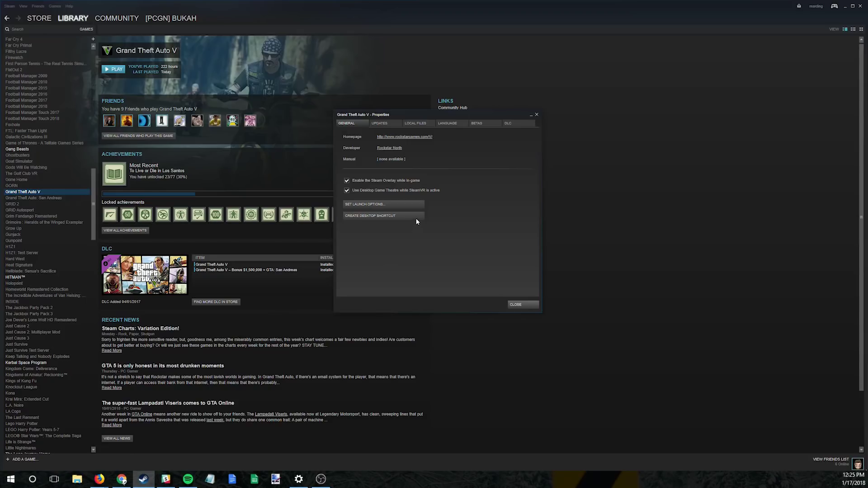
left_click(409, 203)
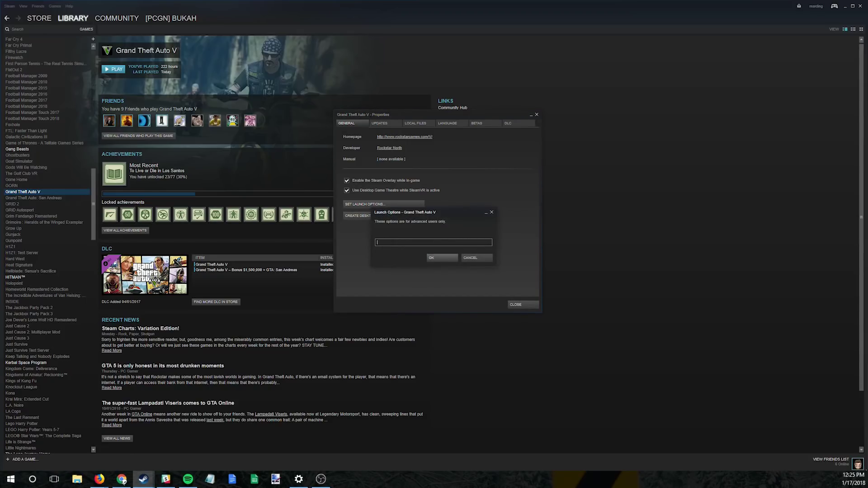
type("-windowed -safemode")
left_click(444, 258)
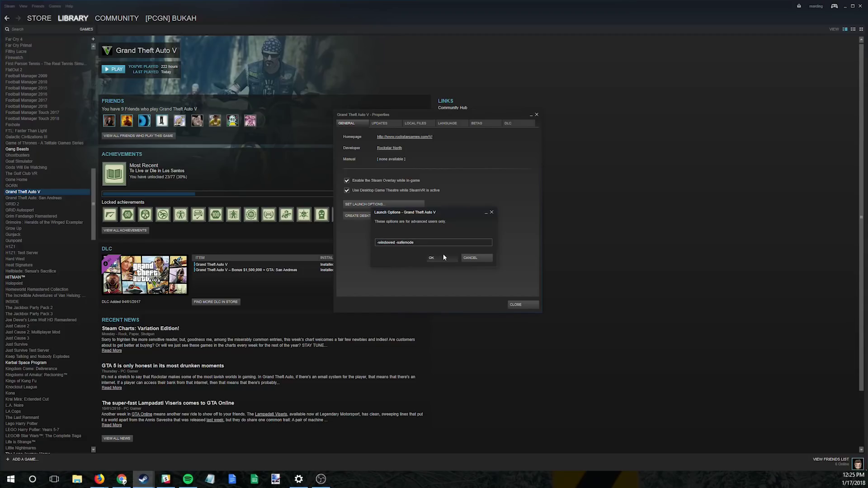
left_click(520, 305)
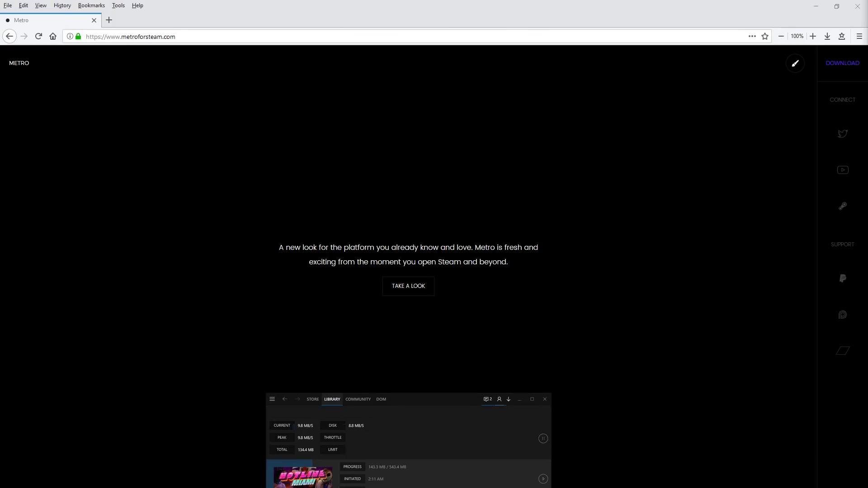
Save the Metro skin 4.2.4.zip from metroforsteam.com's DOWNLOAD button
left_click(842, 63)
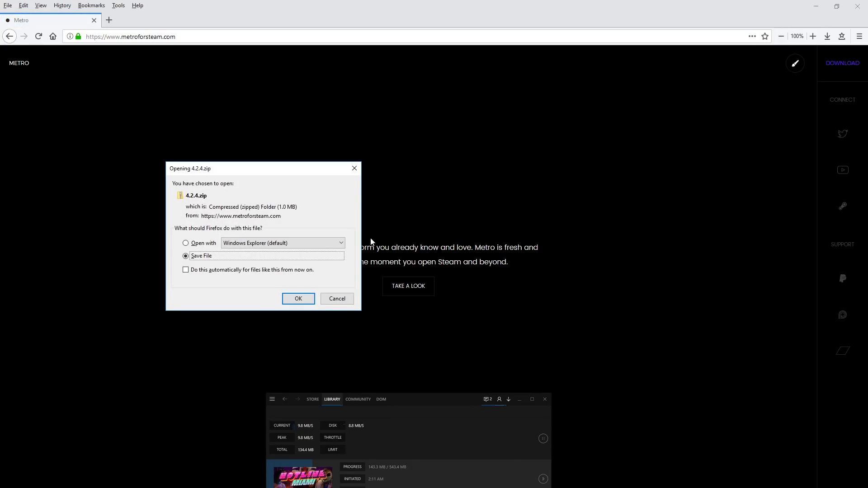
left_click(297, 299)
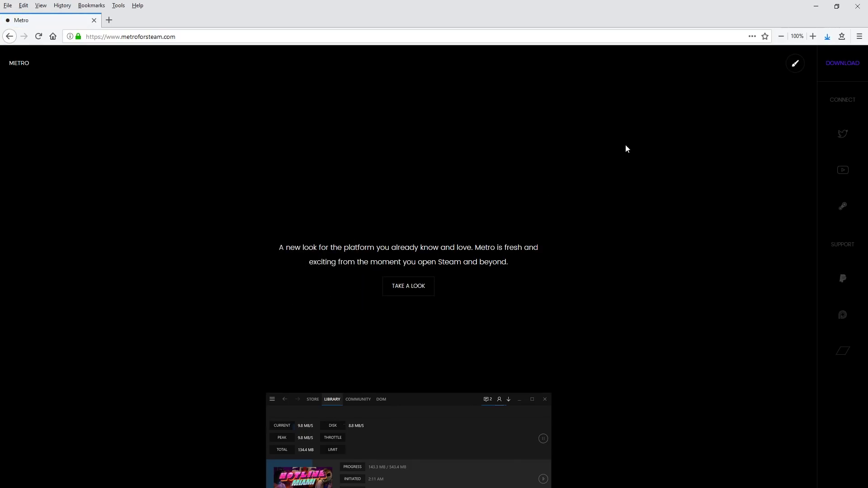
left_click(795, 66)
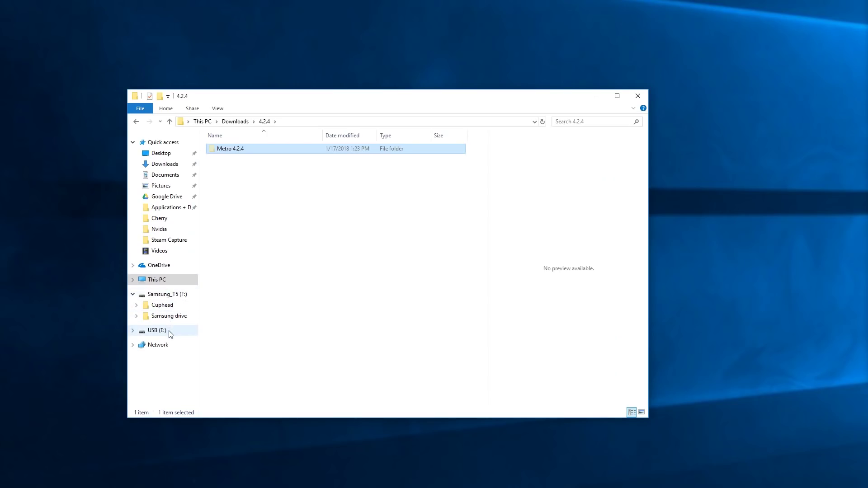
Paste the Metro 4.2.4 folder into C:\Program Files (x86)\Steam\skins
left_click(176, 280)
double_click(250, 280)
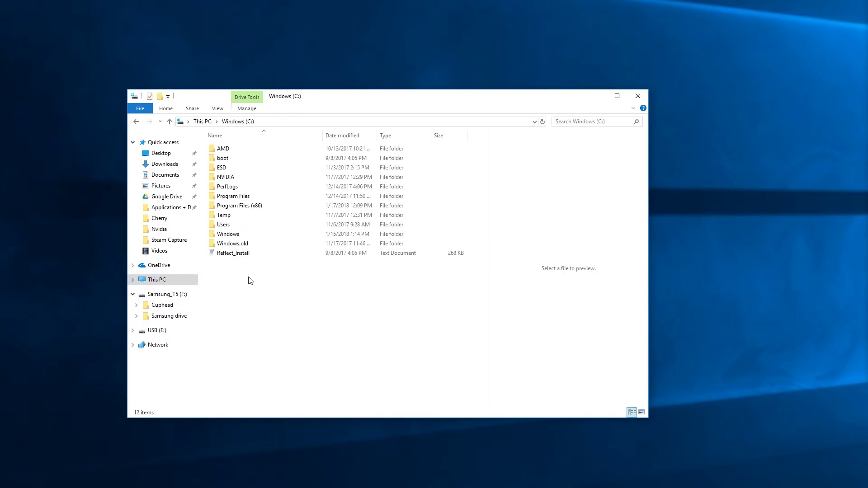
double_click(245, 206)
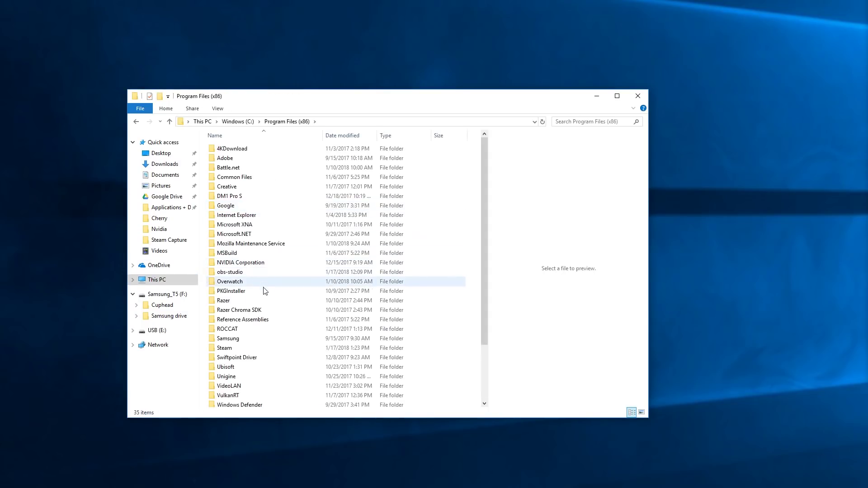
double_click(253, 348)
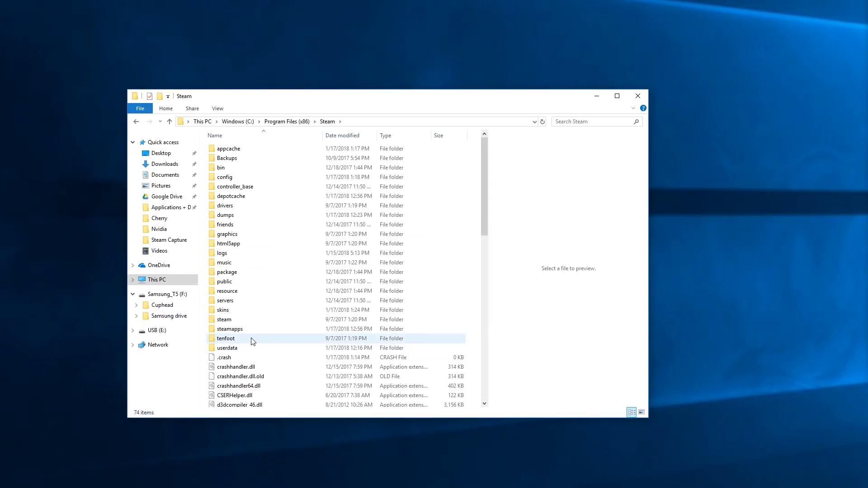
double_click(252, 310)
key("ctrl+v")
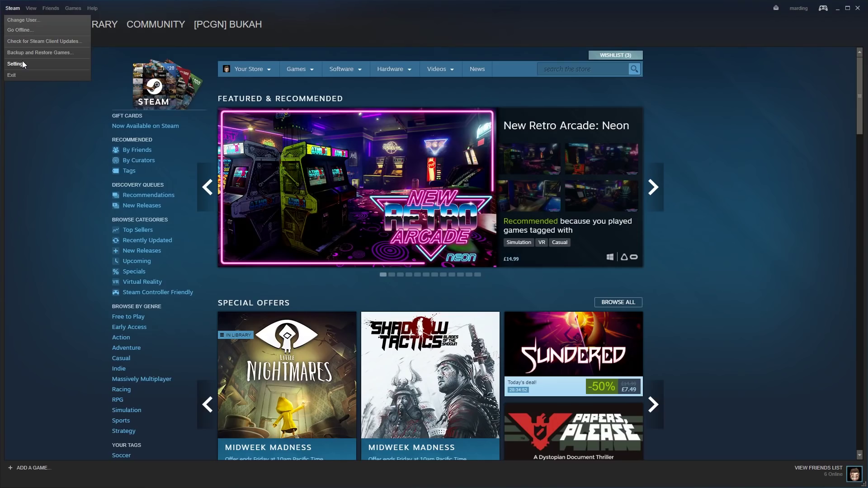
left_click(22, 61)
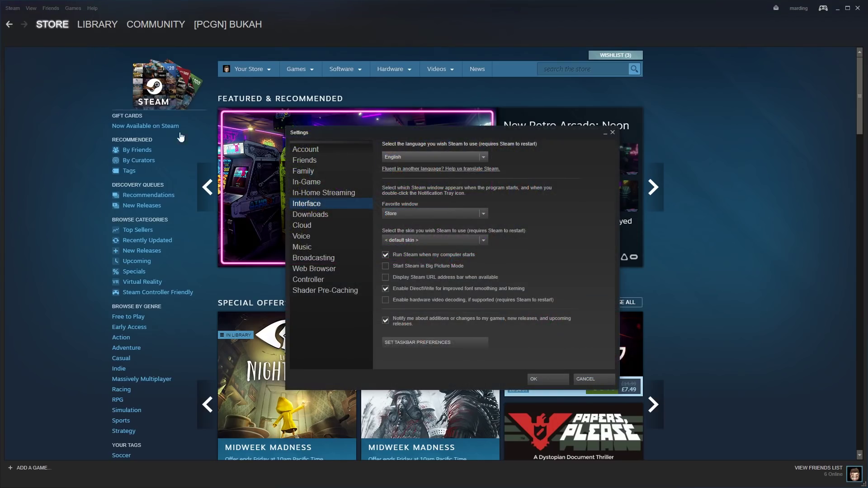
Pick Metro 4.2.4 in the Interface skin dropdown and confirm with OK
left_click(434, 241)
left_click(399, 259)
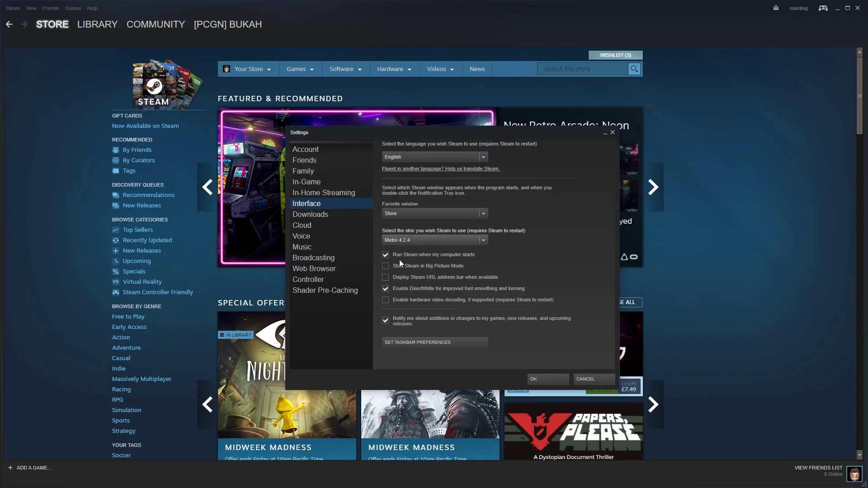
left_click(538, 379)
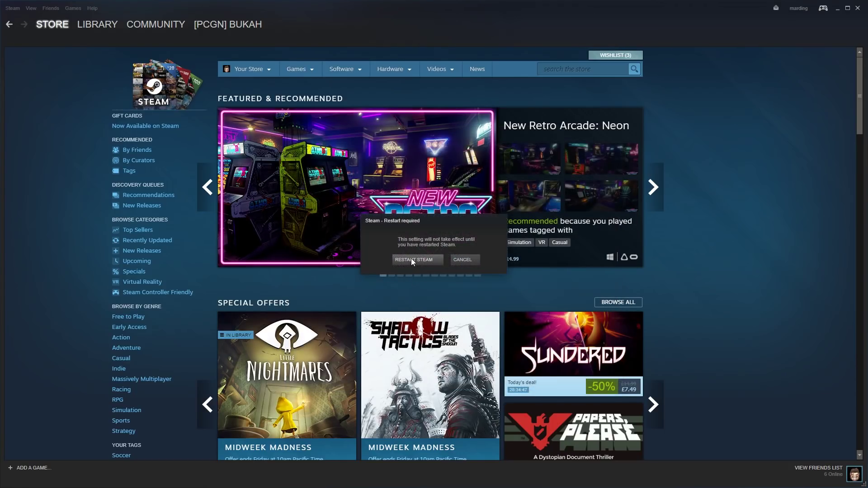